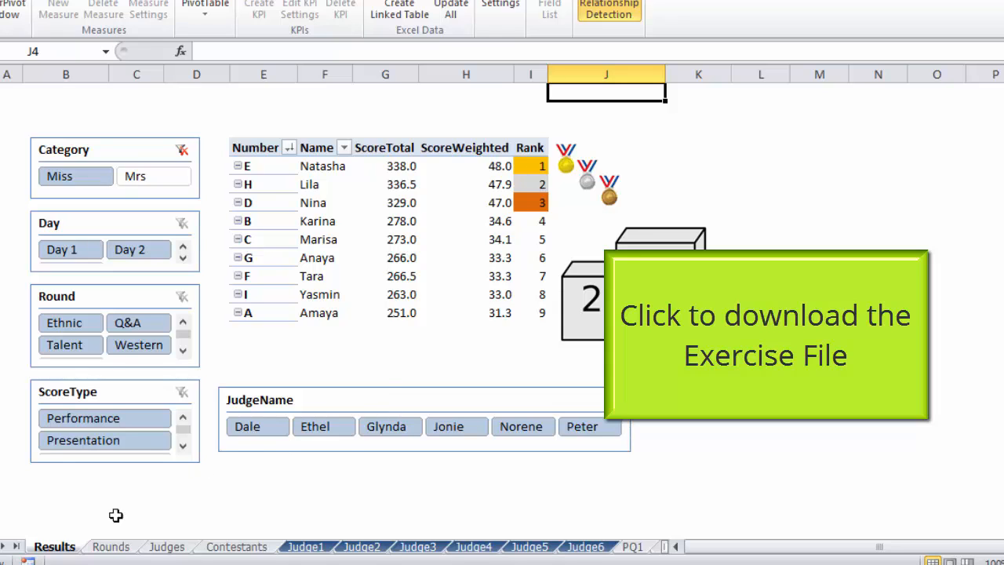
Review the Rounds, Judges and Contestants lookup tables on their worksheets
left_click(111, 546)
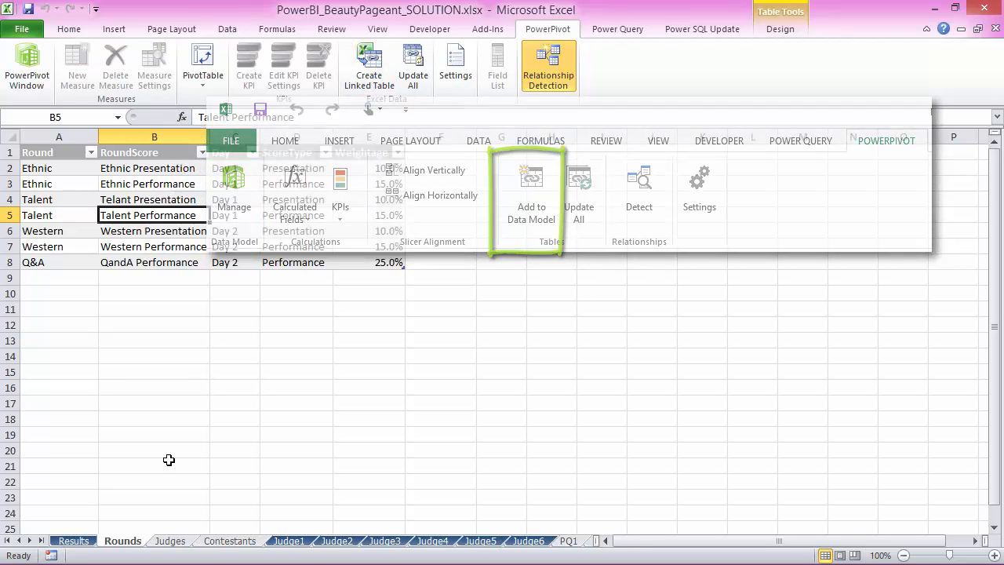
left_click(172, 542)
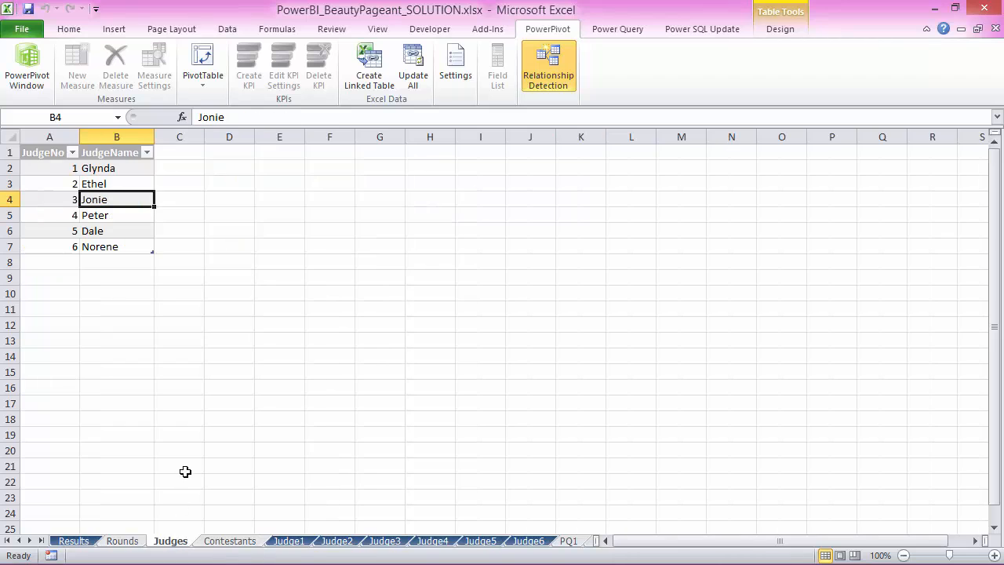
left_click(237, 542)
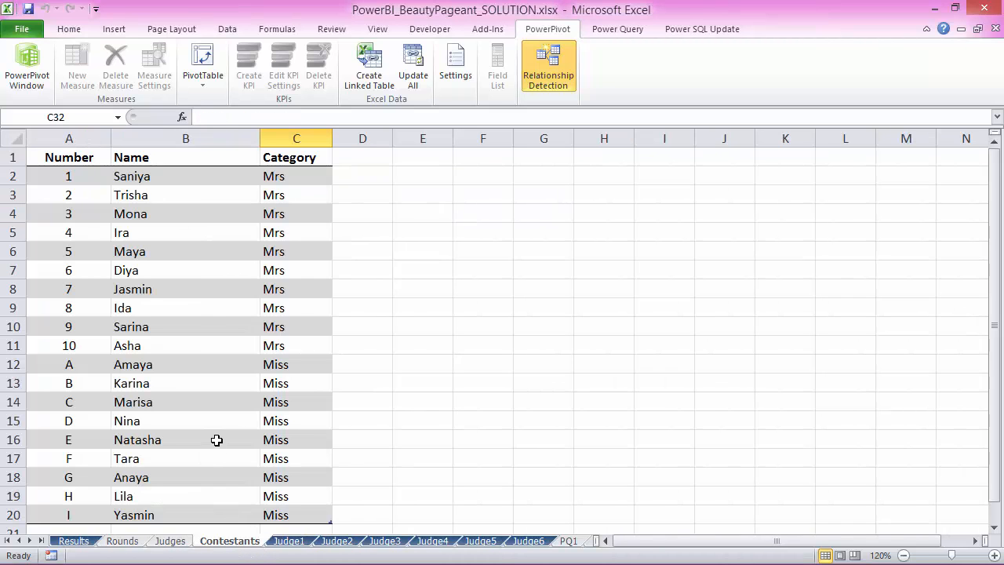
Review the score tables on the six judge worksheets, from Judge1 to Judge6
left_click(288, 543)
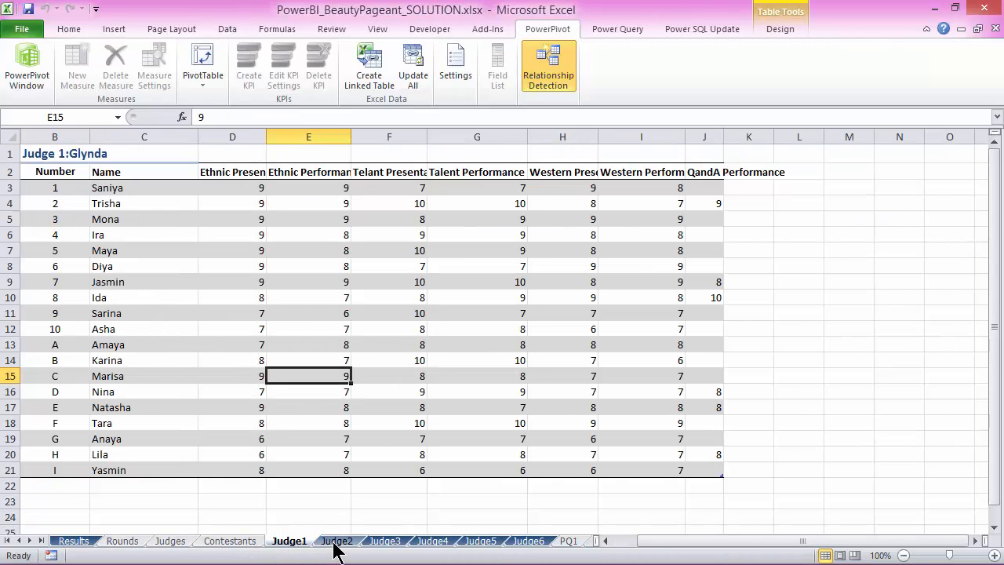
left_click(335, 542)
left_click(384, 542)
left_click(436, 542)
left_click(480, 542)
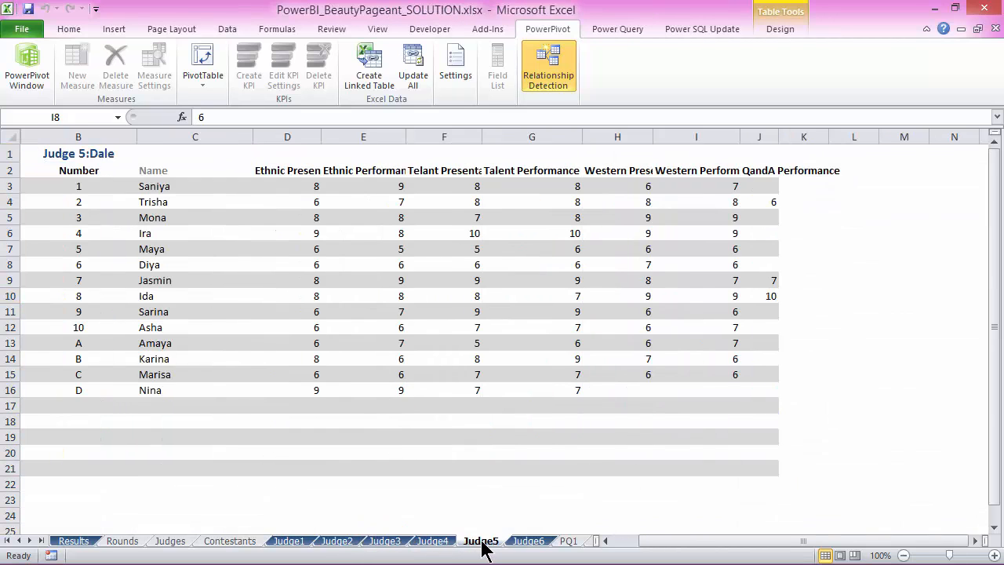
left_click(529, 543)
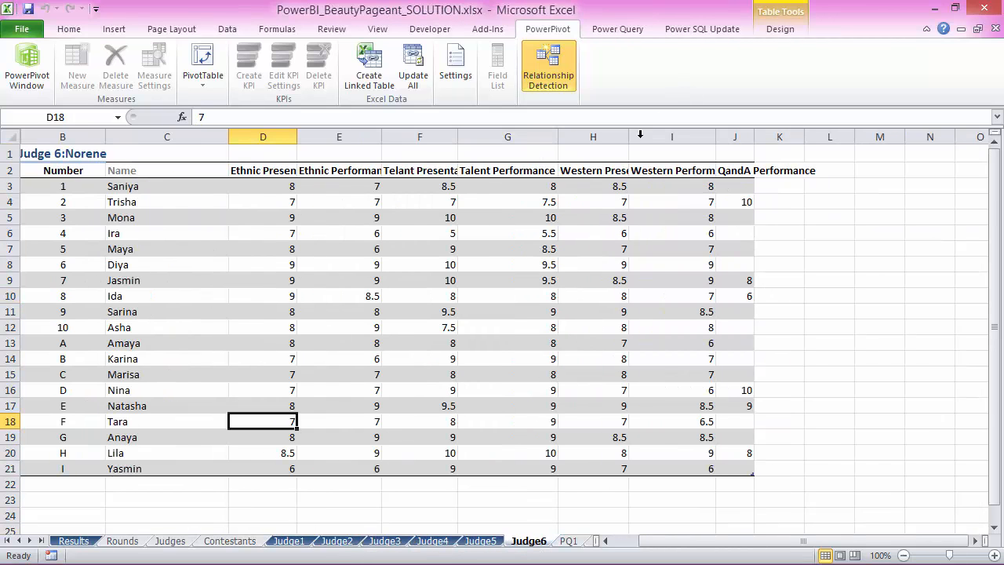
Launch the Power Query editor to view the workbook's query list, and close it again
left_click(610, 31)
left_click(424, 78)
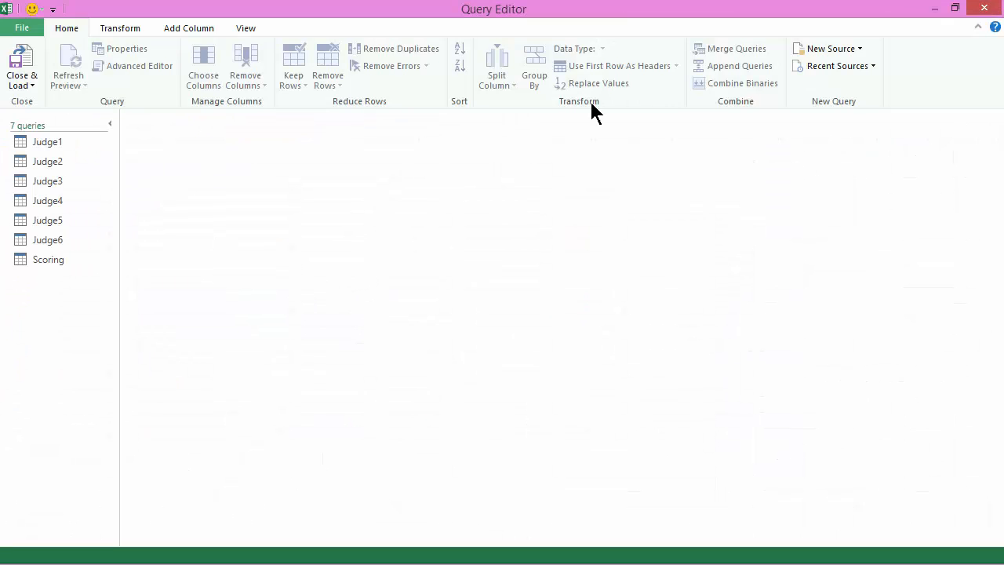
left_click(985, 10)
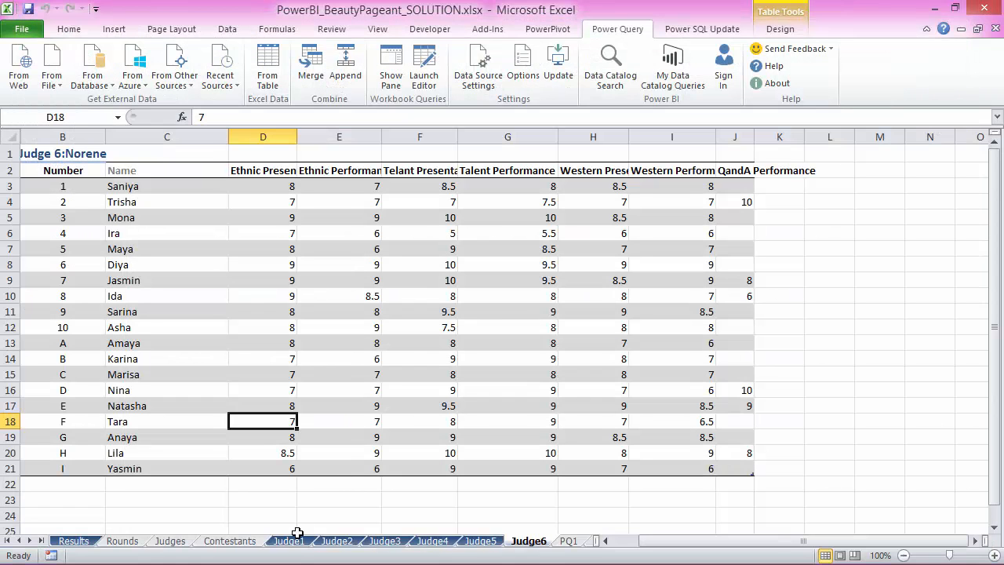
Inspect the source score table on the Judge1 sheet and the combined query output on the PQ1 sheet
left_click(291, 539)
left_click(370, 265)
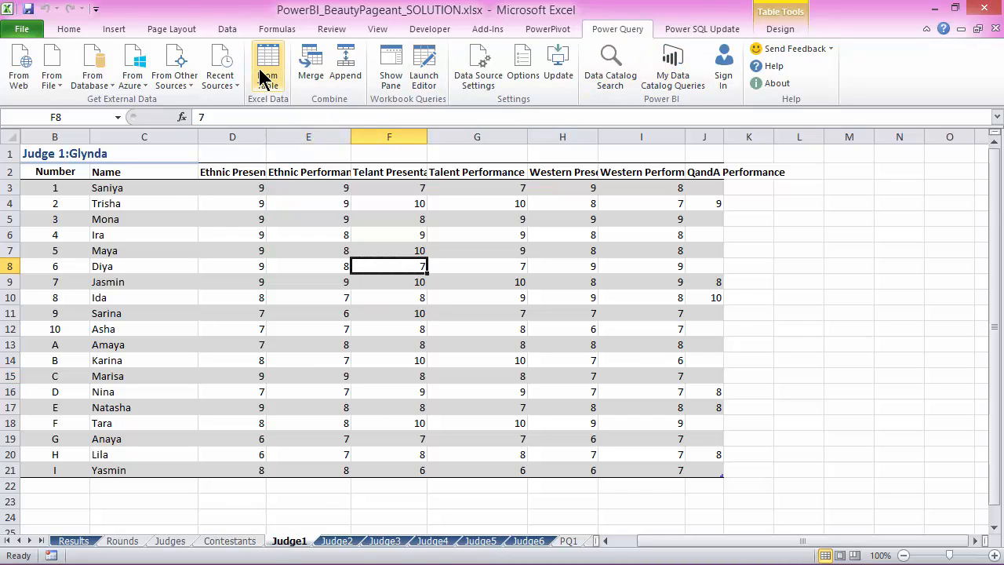
left_click(567, 540)
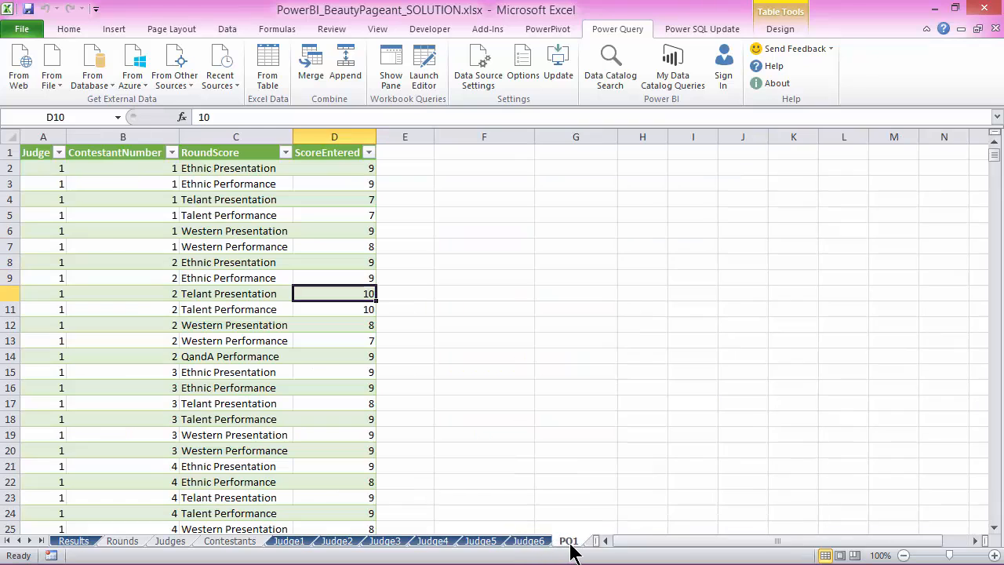
Examine the Judge1 to Judge4 source queries in the Power Query editor, and close the editor
left_click(419, 66)
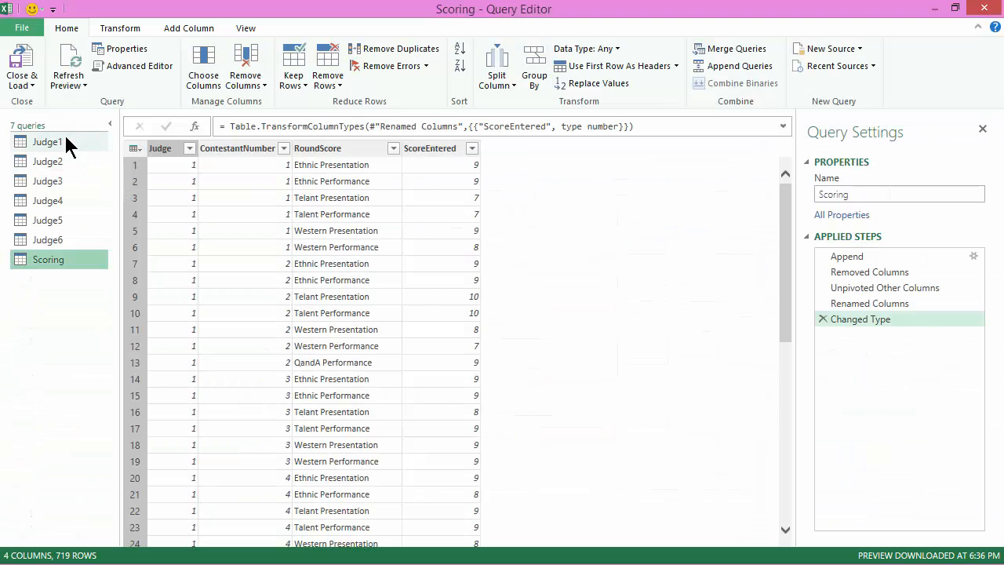
left_click(66, 142)
left_click(64, 163)
left_click(63, 182)
left_click(66, 201)
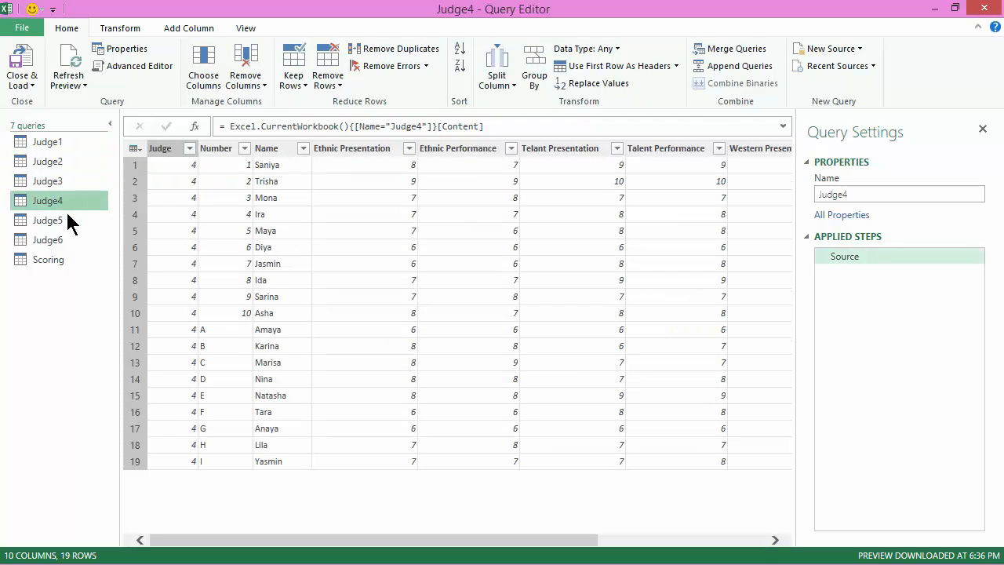
left_click(983, 9)
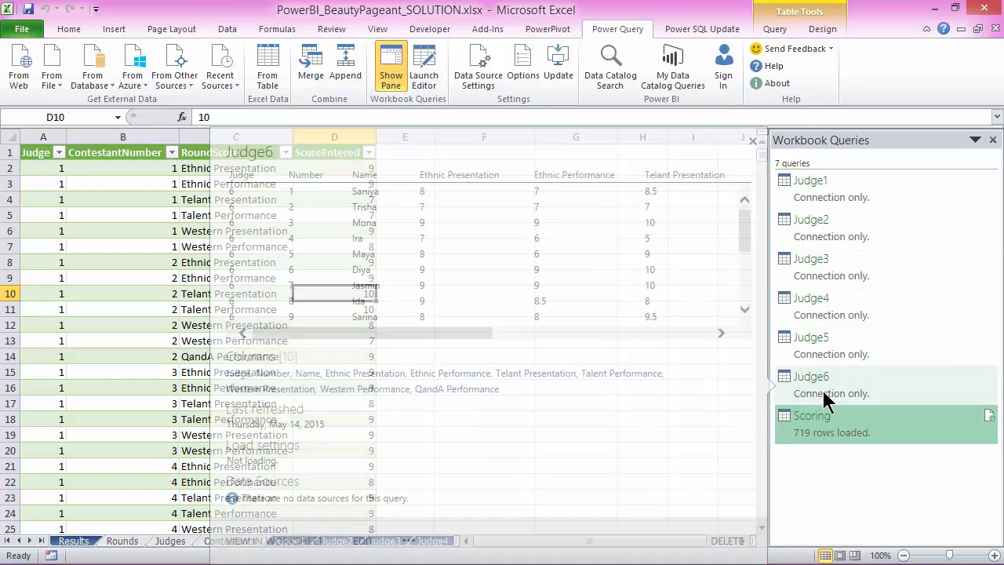
Reopen the query editor and examine the Append and Removed Columns steps of the Scoring query
left_click(430, 92)
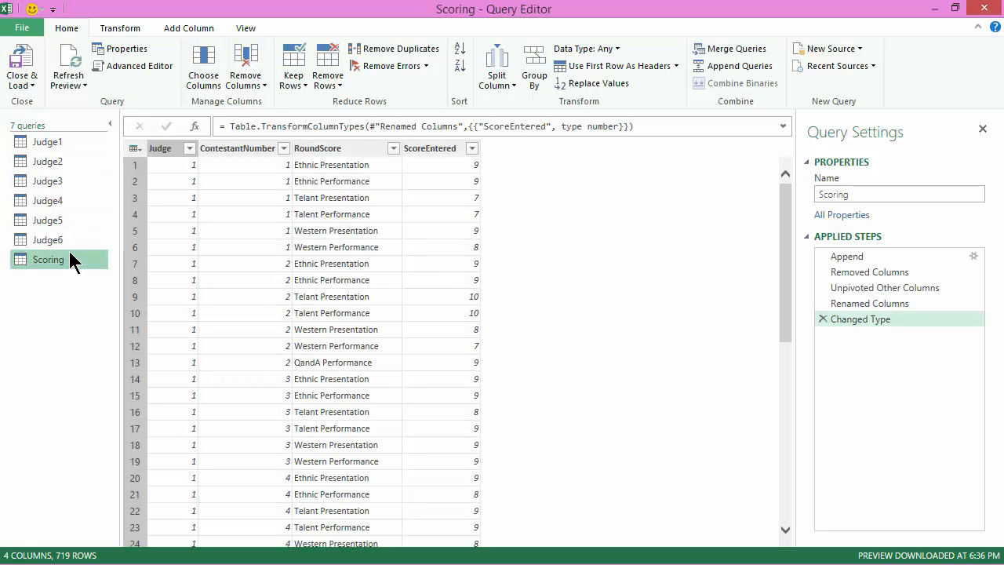
left_click(873, 256)
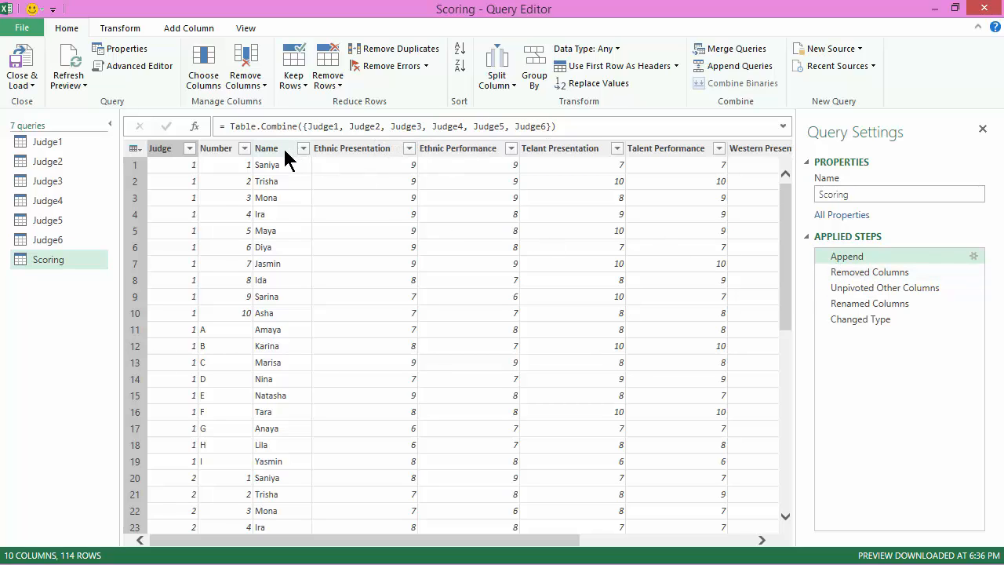
left_click(878, 274)
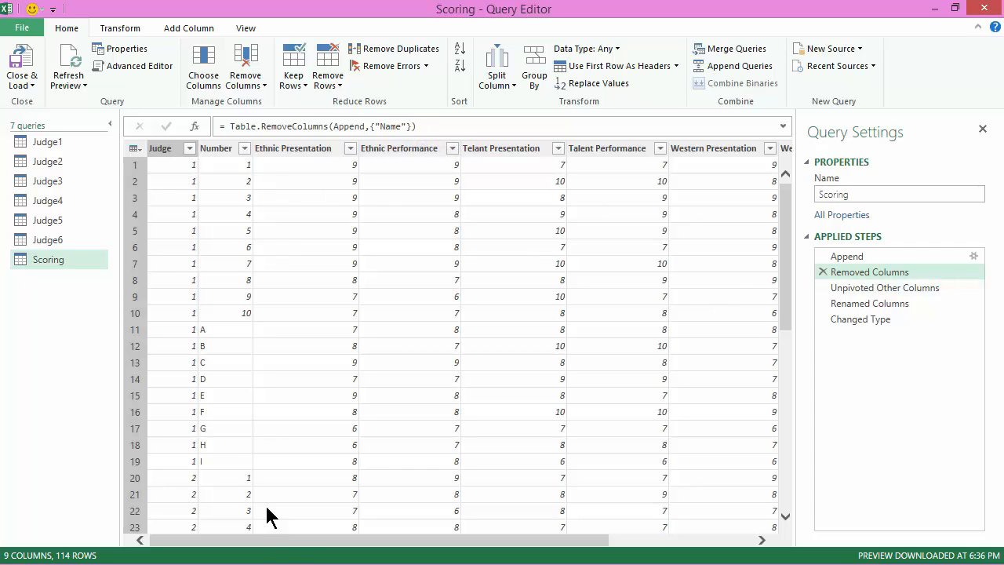
mouse_move(298, 543)
left_mouse_down()
mouse_move(459, 544)
mouse_move(287, 547)
left_mouse_up()
left_click_drag(303, 541, 285, 551)
Examine the Scoring query's Unpivoted Other Columns, Renamed Columns and Changed Type steps, and close the editor
left_click(116, 29)
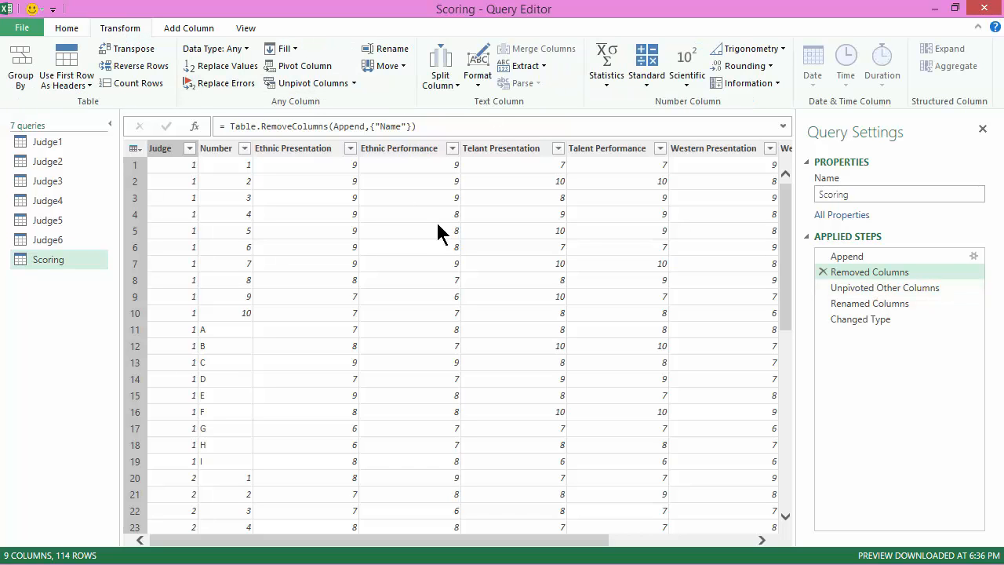
left_click(904, 287)
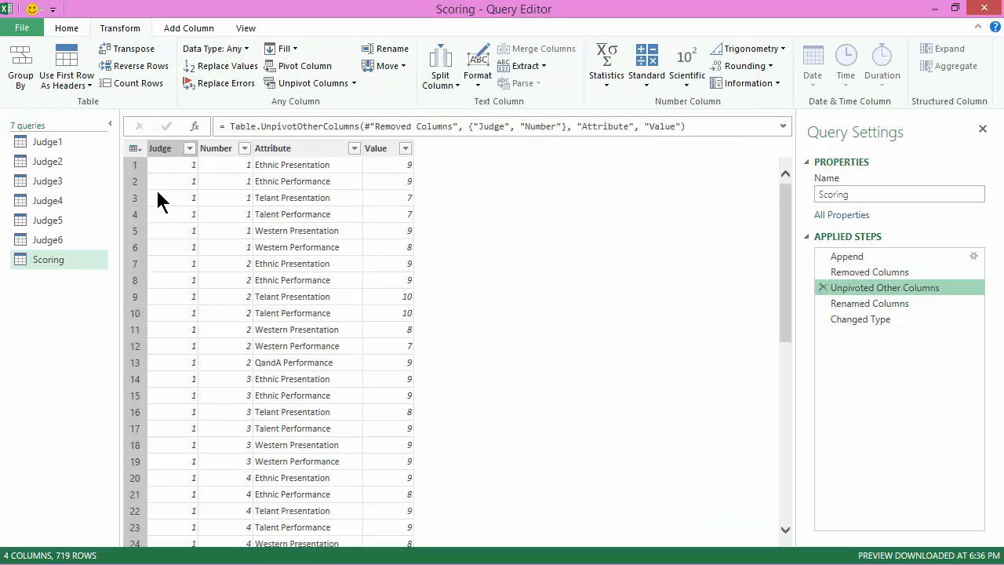
left_click(385, 145)
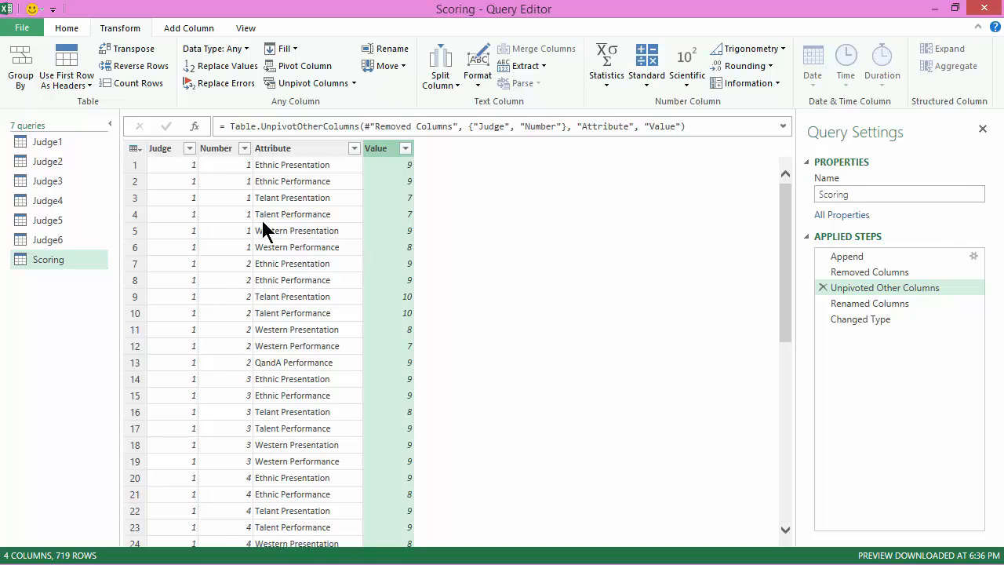
left_click(882, 304)
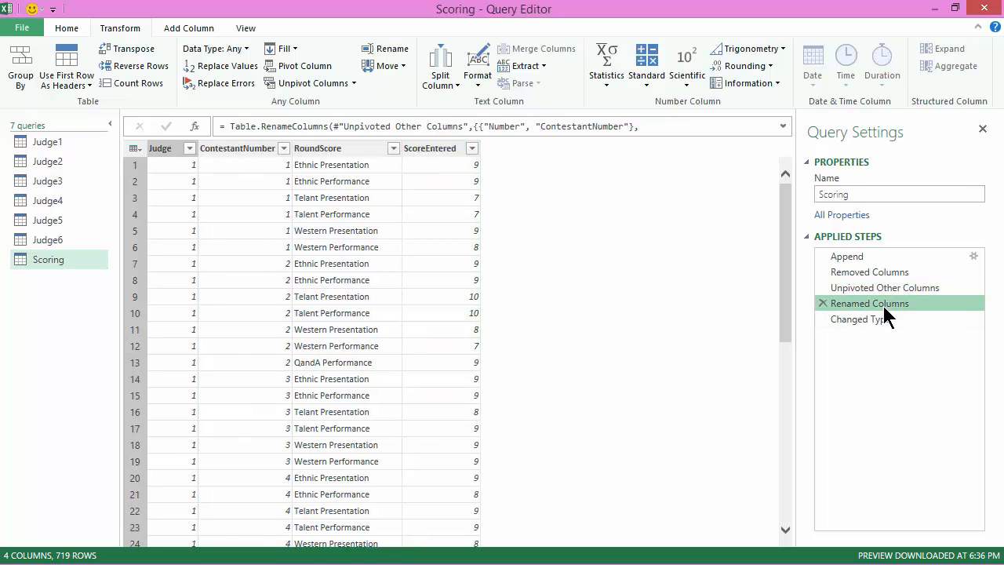
left_click(875, 322)
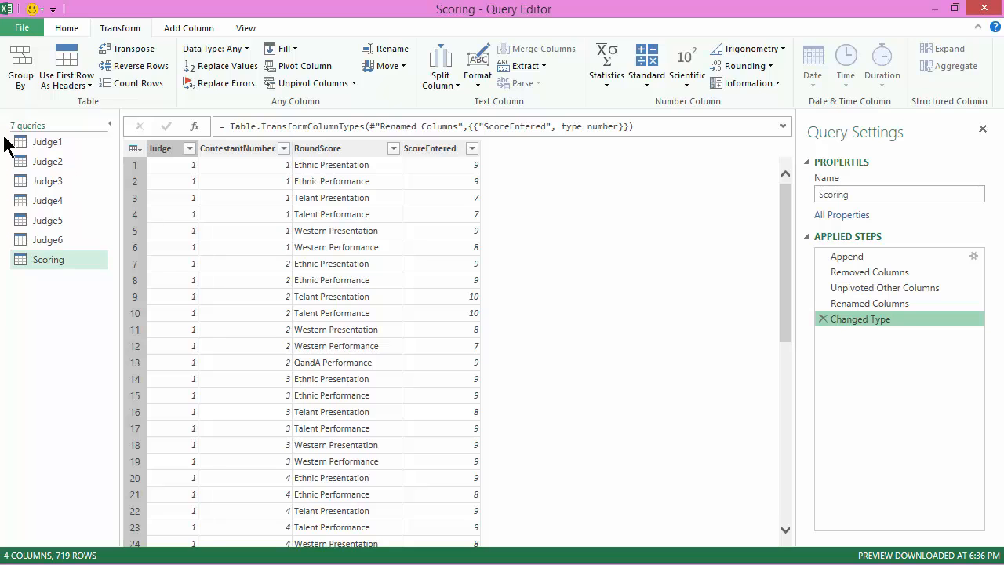
left_click(67, 29)
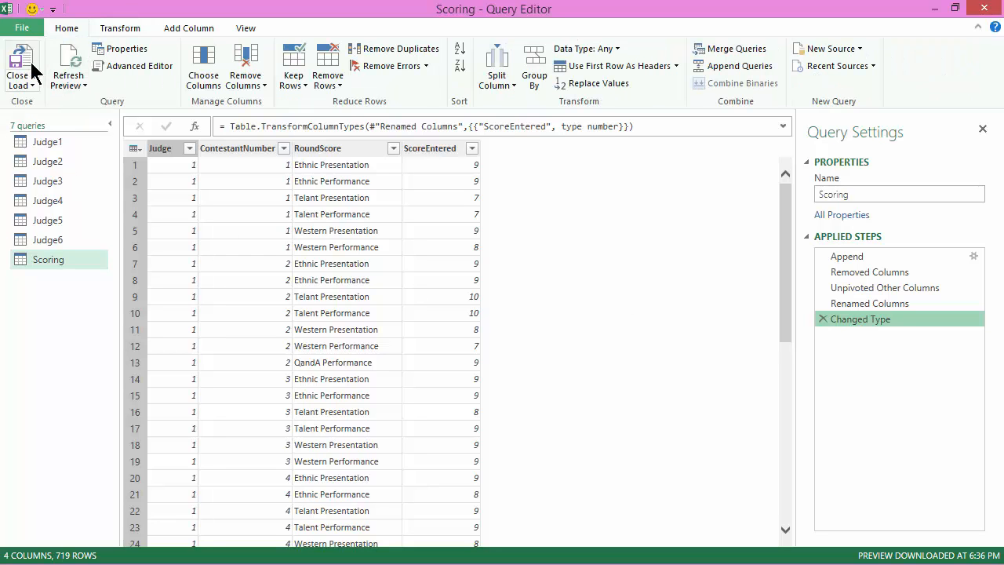
left_click(980, 12)
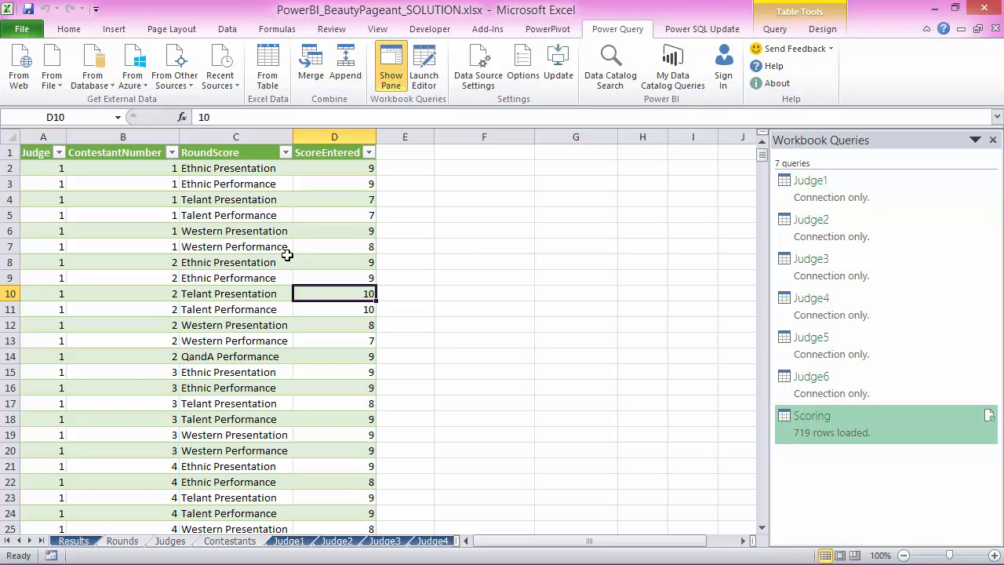
Open the PowerPivot data model in diagram view and examine the Scoring table's fields and relationships
left_click(549, 29)
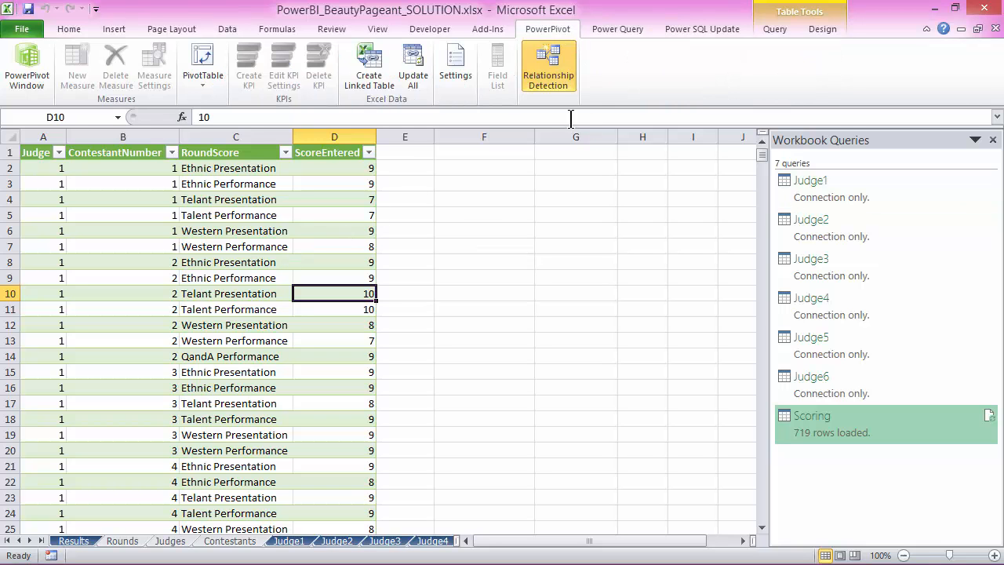
left_click(36, 93)
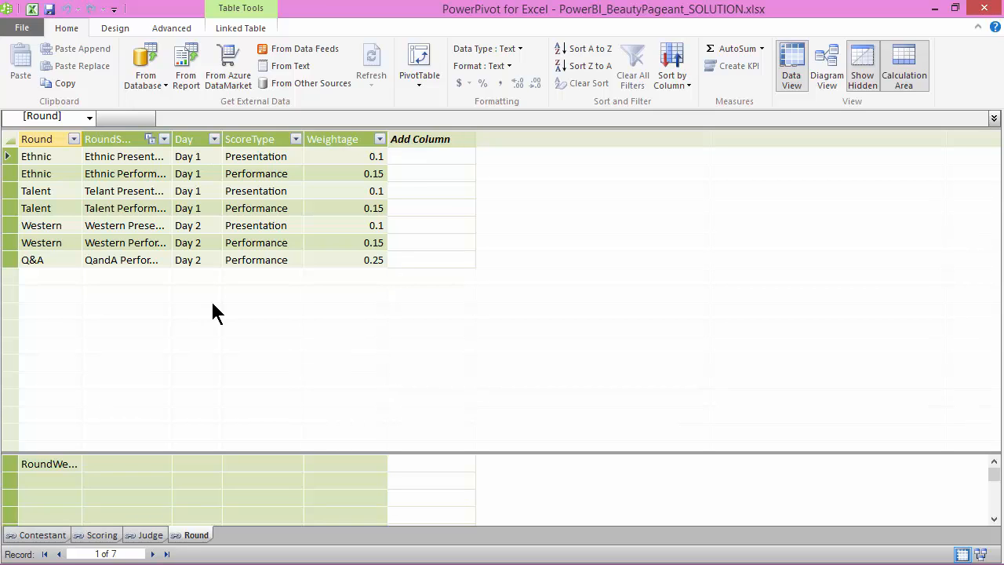
left_click(824, 82)
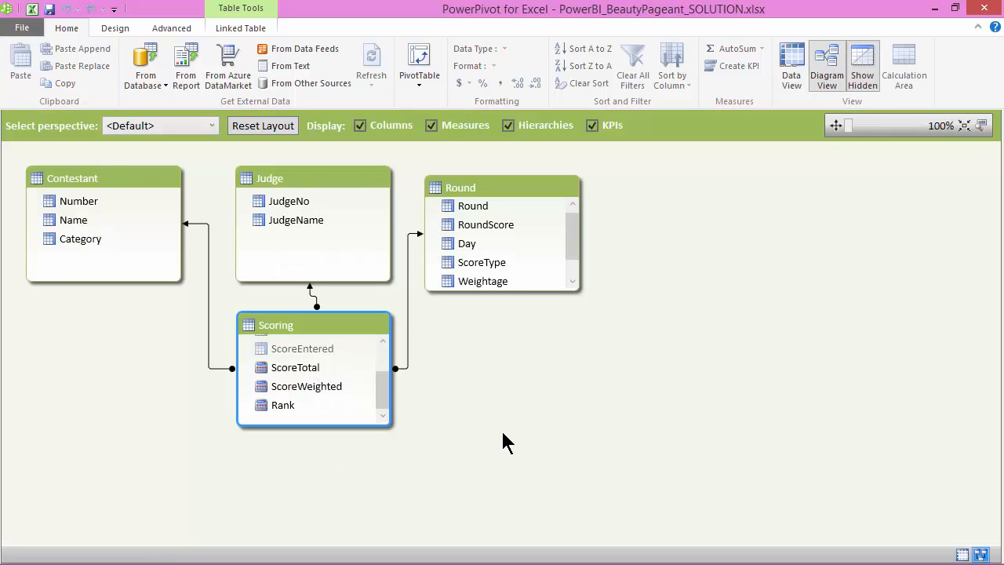
left_click_drag(382, 384, 383, 349)
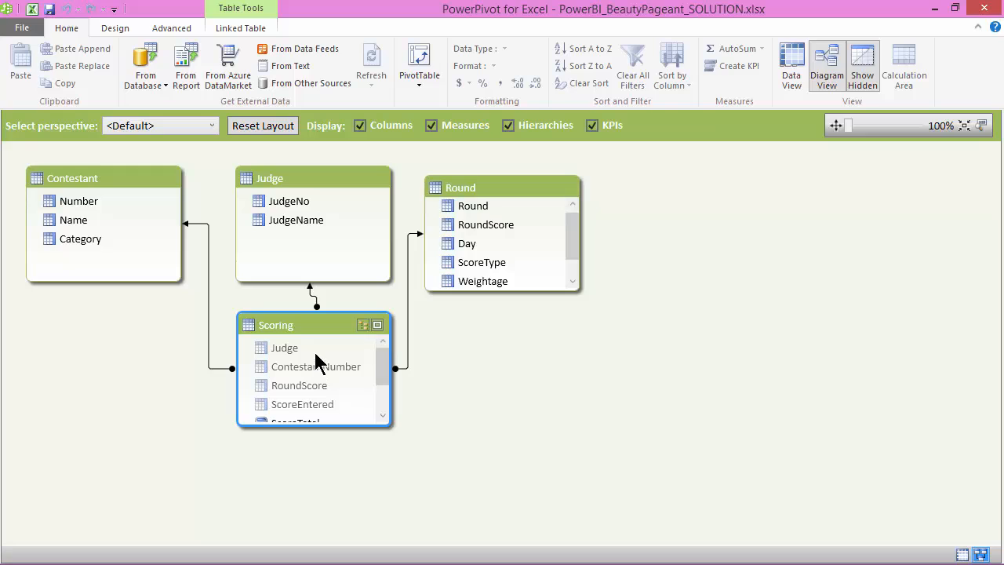
left_click(209, 281)
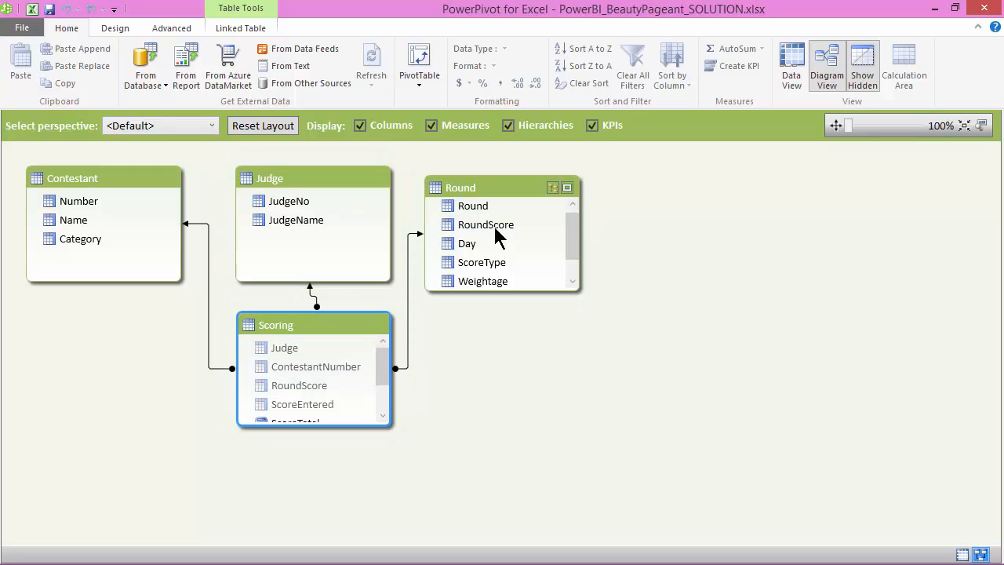
Go from the diagram to the Contestant table's data and jump to its linked Excel table
right_click(117, 177)
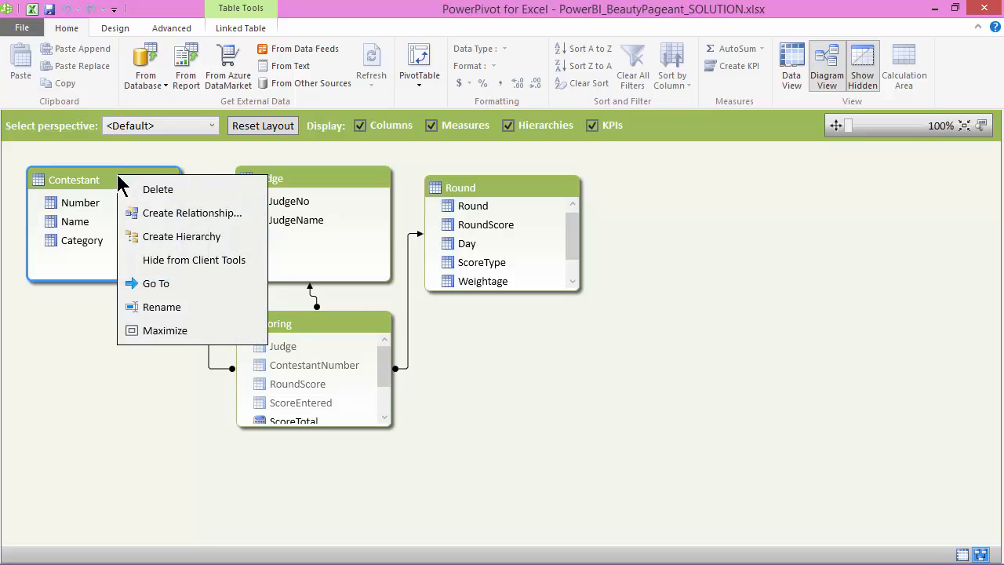
left_click(141, 283)
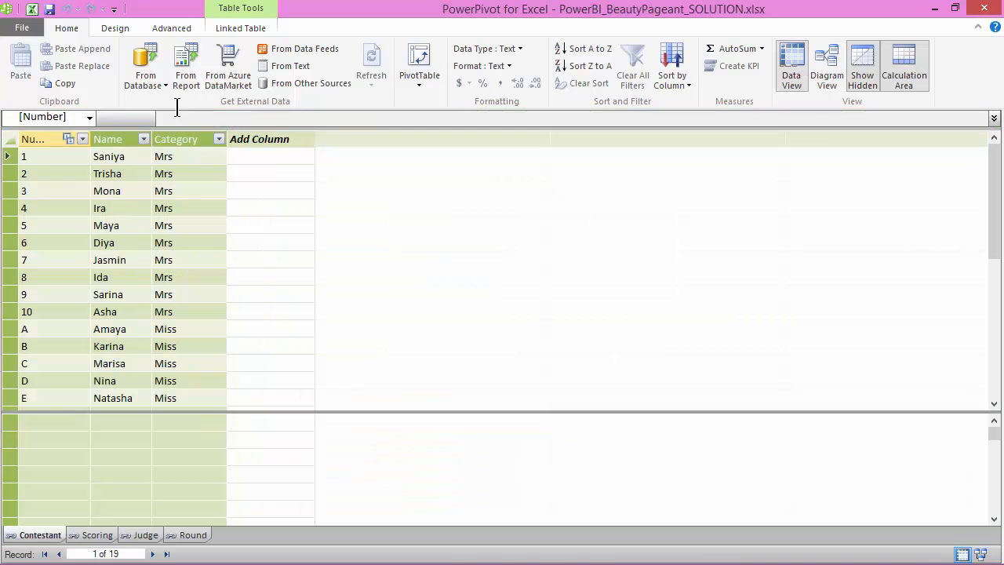
left_click(240, 31)
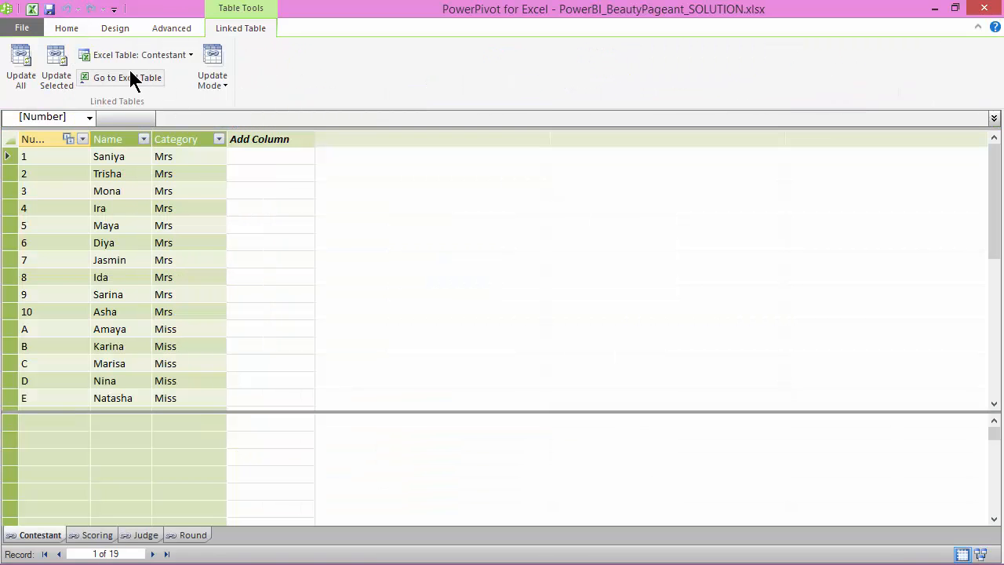
left_click(130, 74)
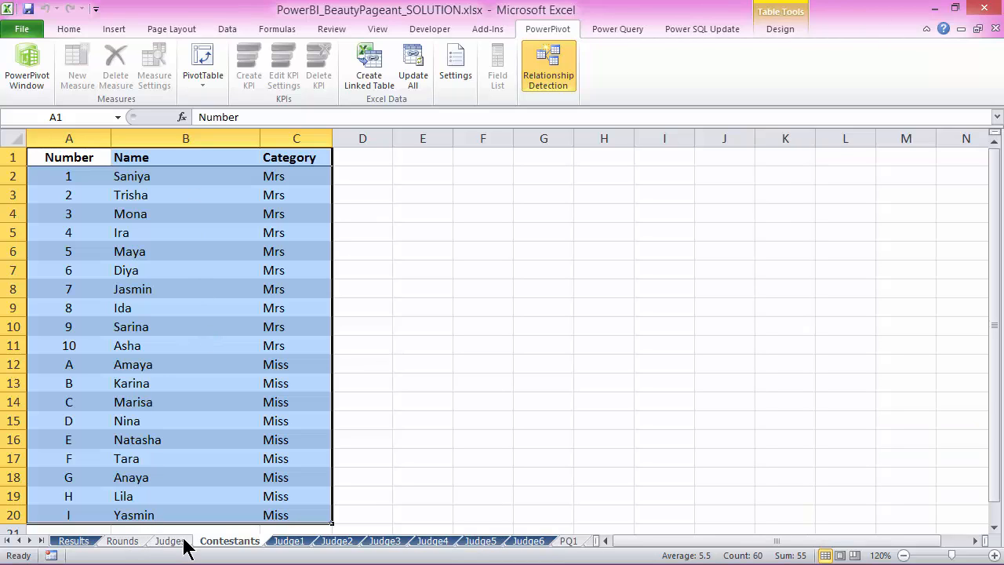
Return to the PowerPivot window and inspect the ScoreEntered and Judge columns of the Scoring table
key("alt+Tab")
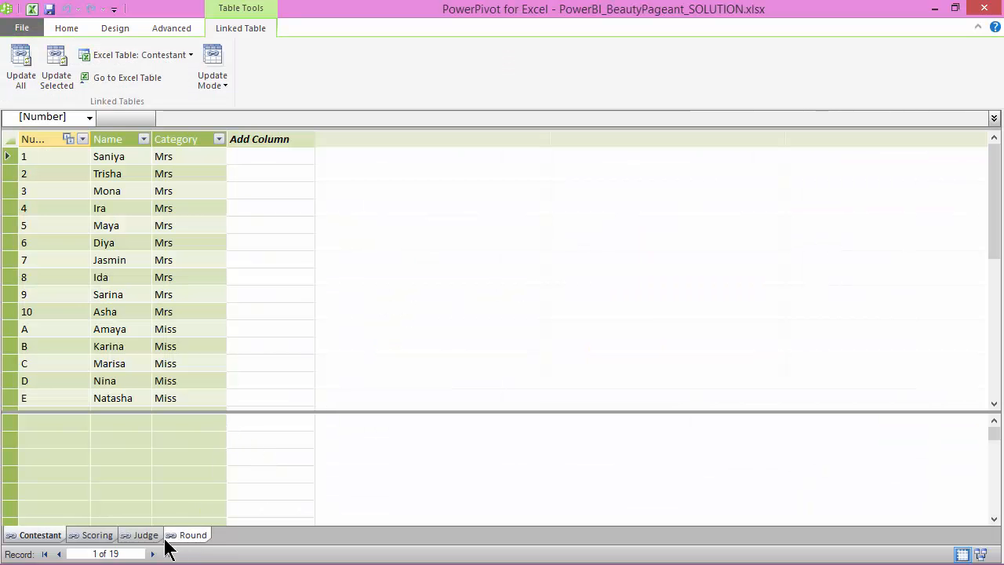
left_click(96, 537)
left_click(176, 189)
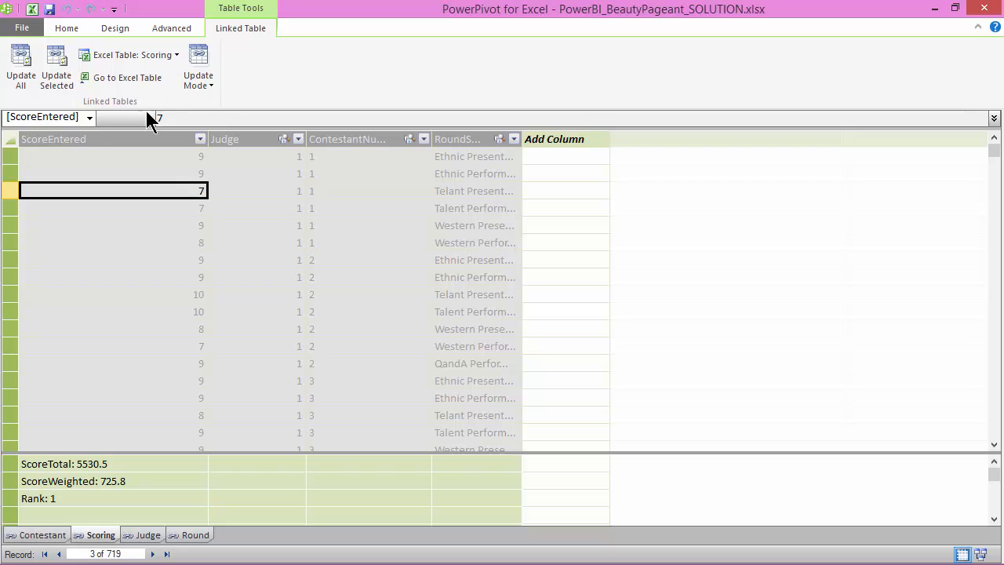
left_click(237, 254)
key("alt")
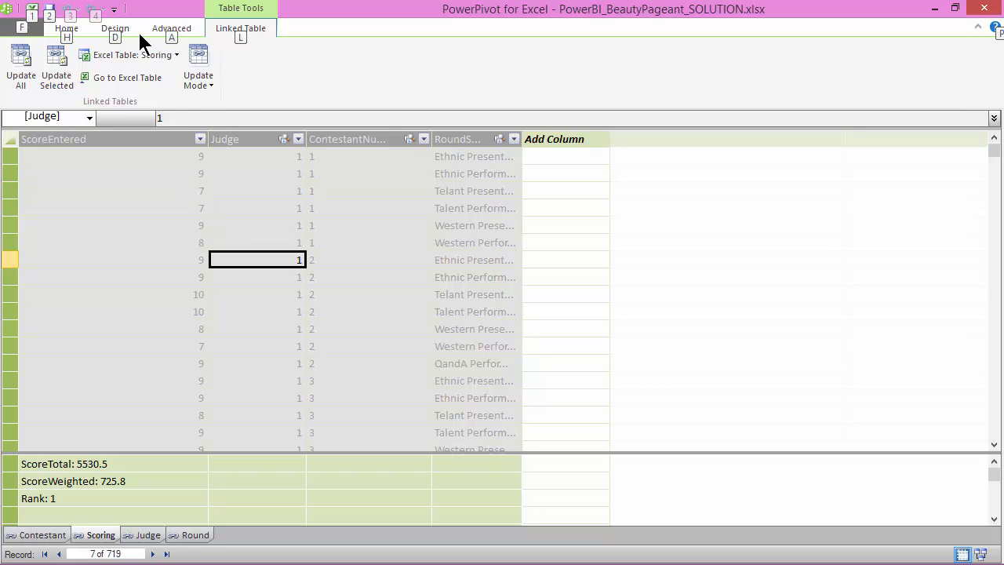
Show the data model in diagram view, and return to the Results sheet to review the ScoreTotal, ScoreWeighted and Rank columns
key("h")
left_click(831, 78)
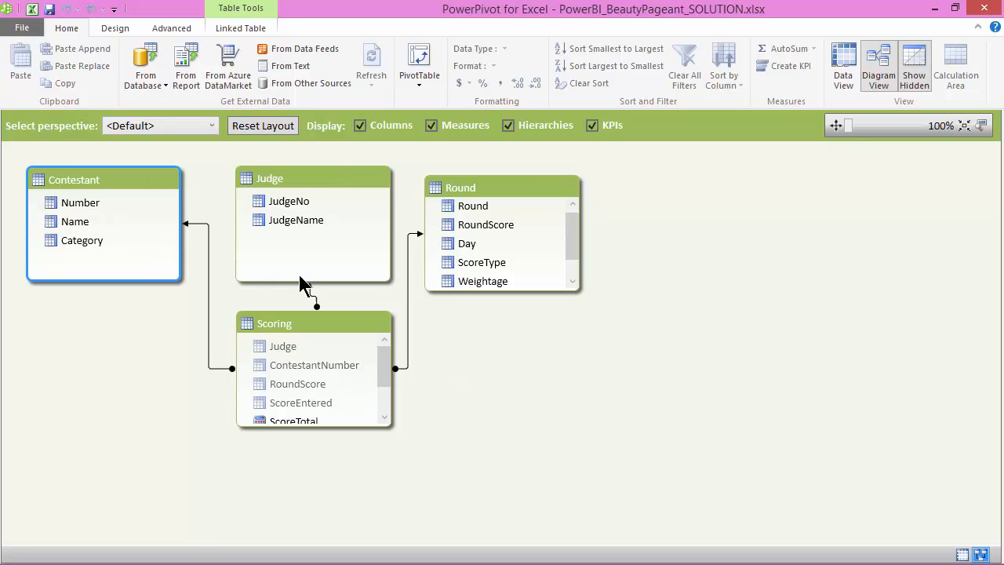
left_click(32, 10)
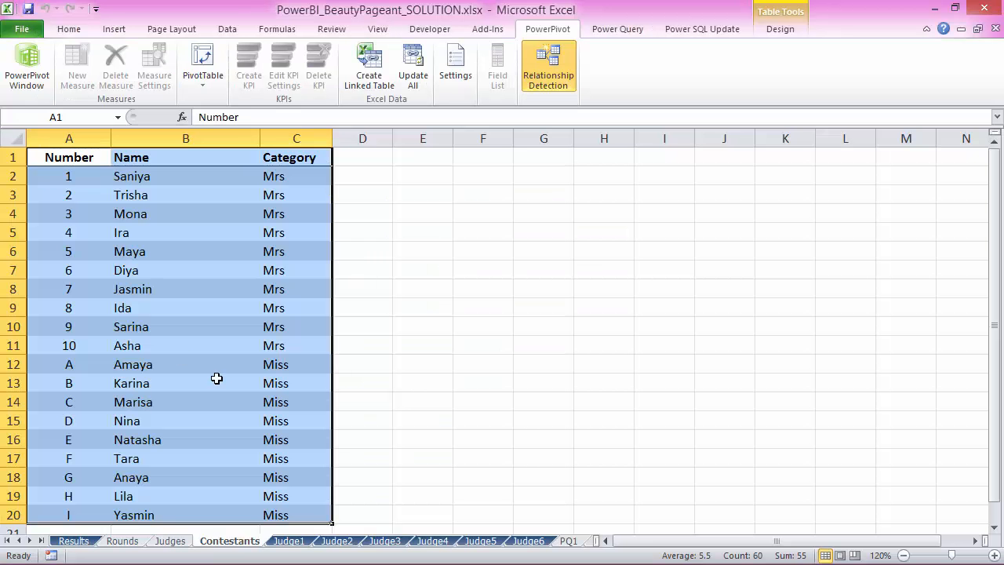
left_click(74, 540)
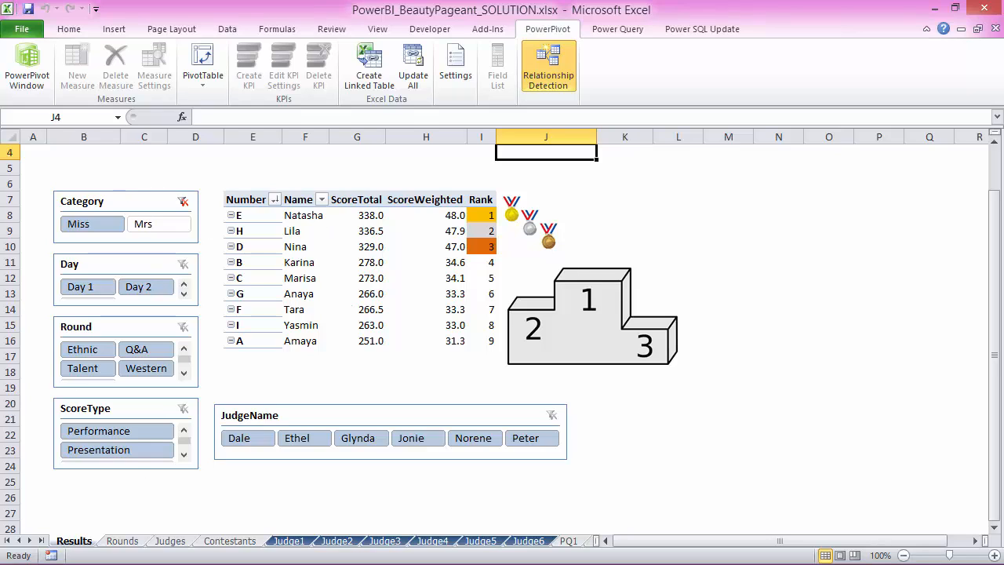
left_click_drag(322, 197, 506, 354)
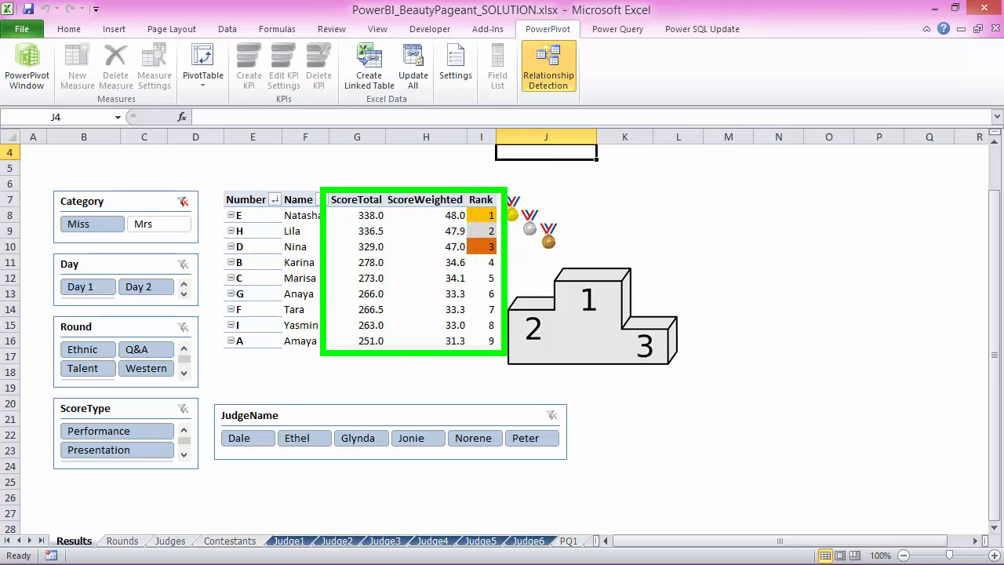
Display the Results pivot table's field list, check the Round table's fields, and enlarge the pane and its field area
left_click(355, 261)
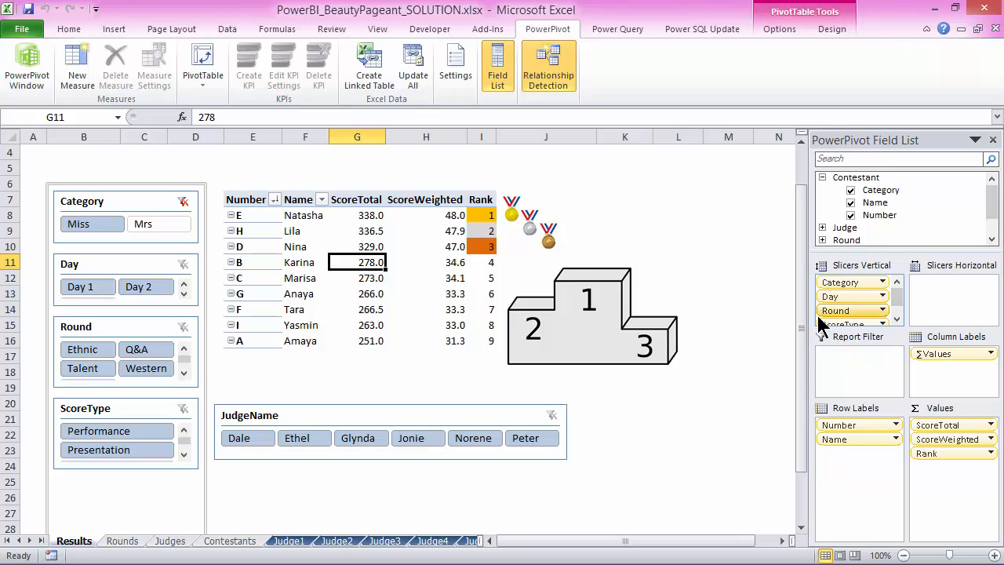
left_click_drag(809, 321, 740, 323)
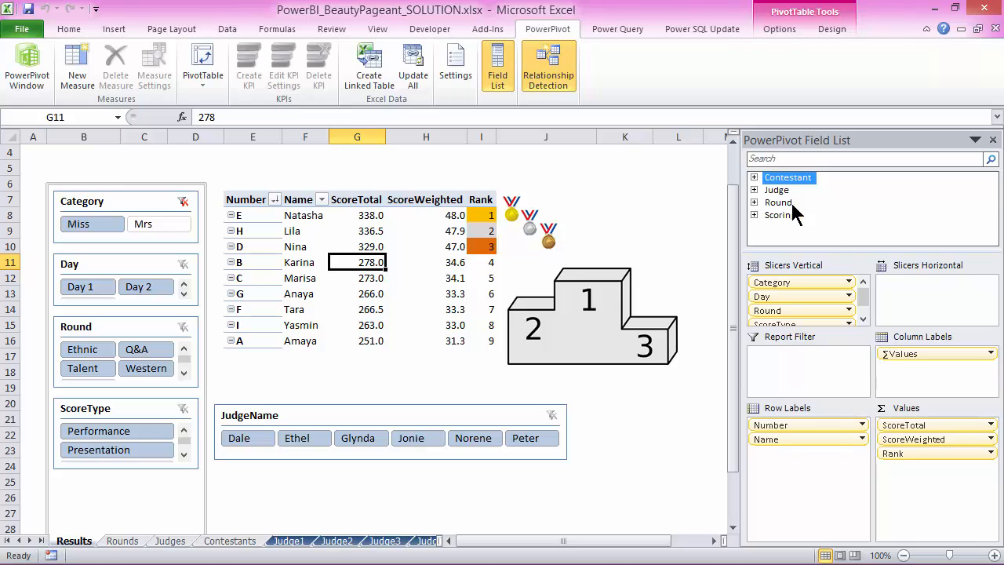
left_click(754, 202)
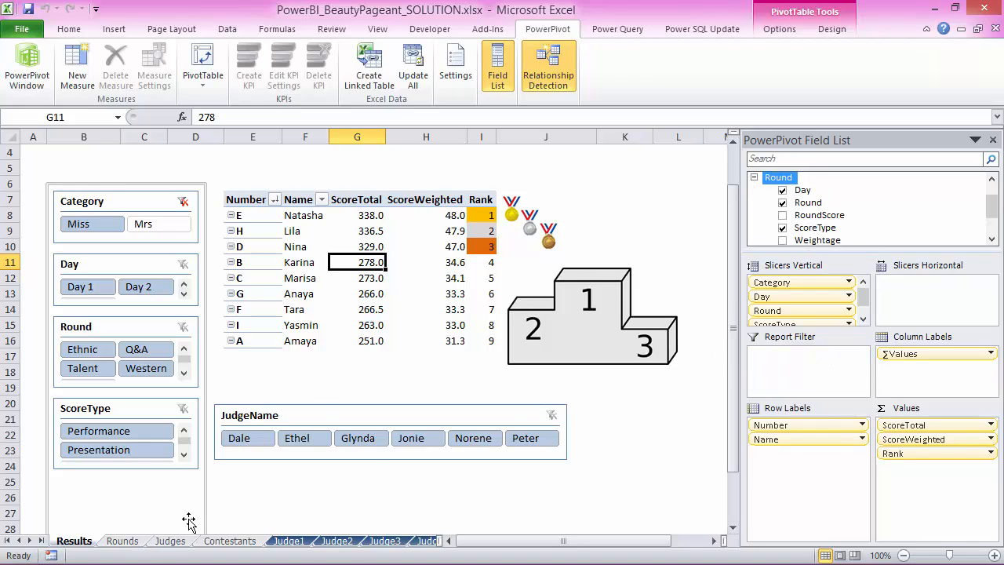
left_click(753, 177)
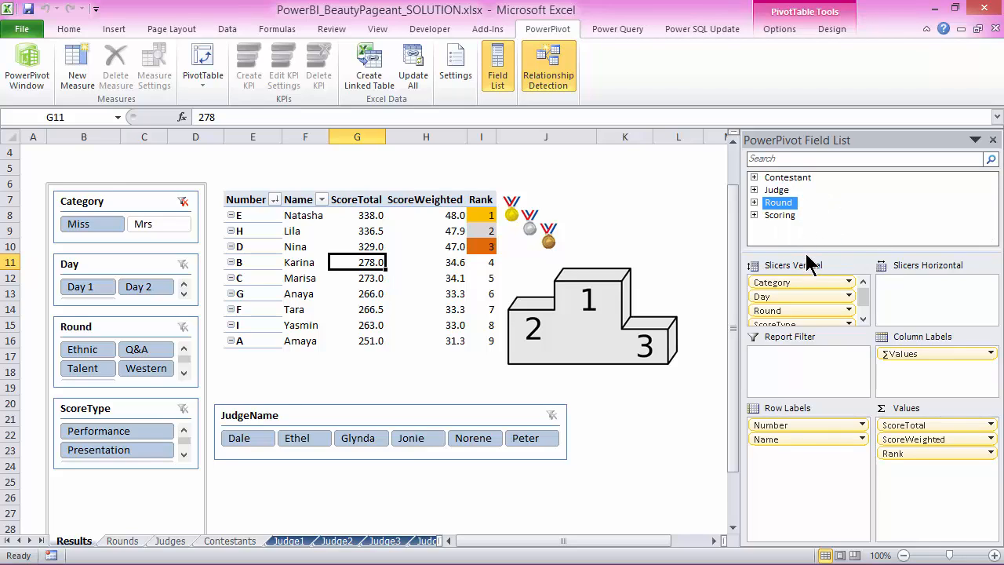
left_click_drag(808, 251, 818, 354)
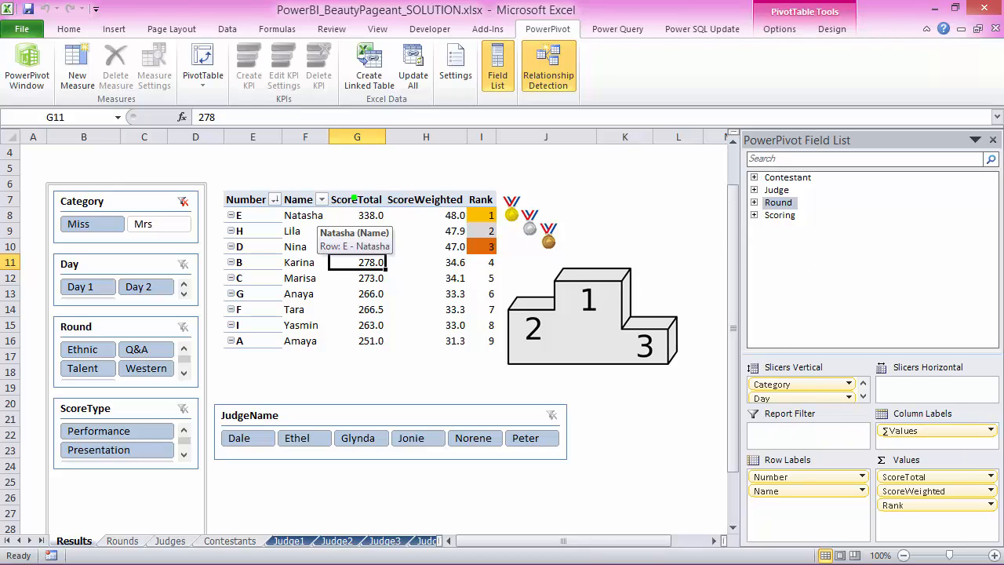
mouse_move(320, 182)
left_mouse_down()
mouse_move(452, 359)
mouse_move(497, 361)
left_mouse_up()
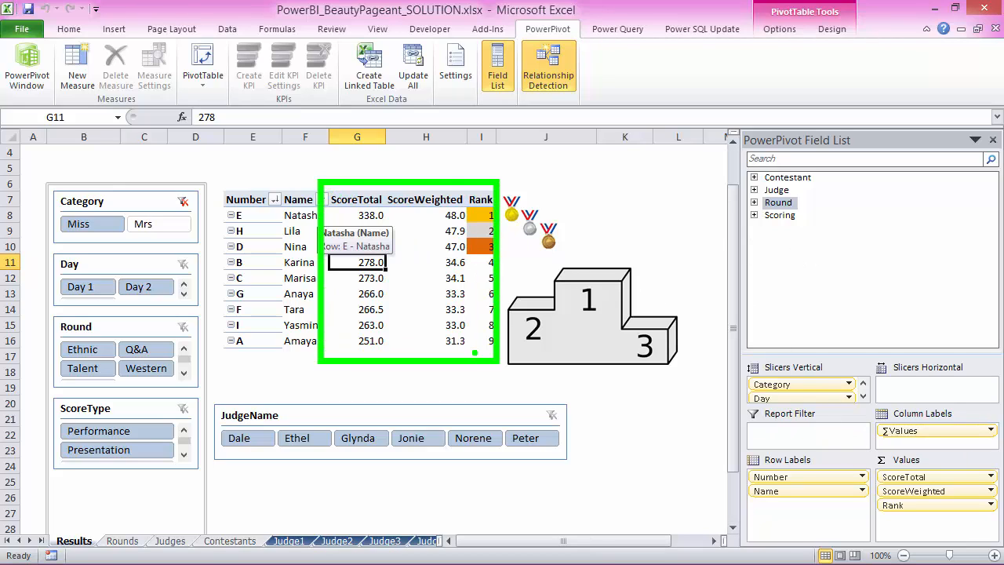
key("Escape")
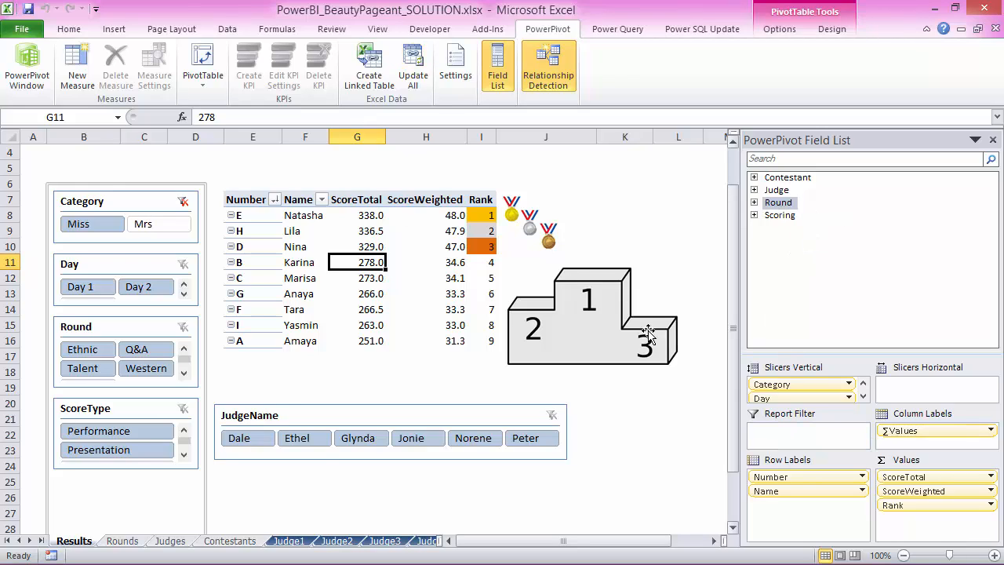
Open the ScoreTotal measure's settings, examine its formula at a larger text size, and close them without changes
left_click(990, 476)
left_click(886, 520)
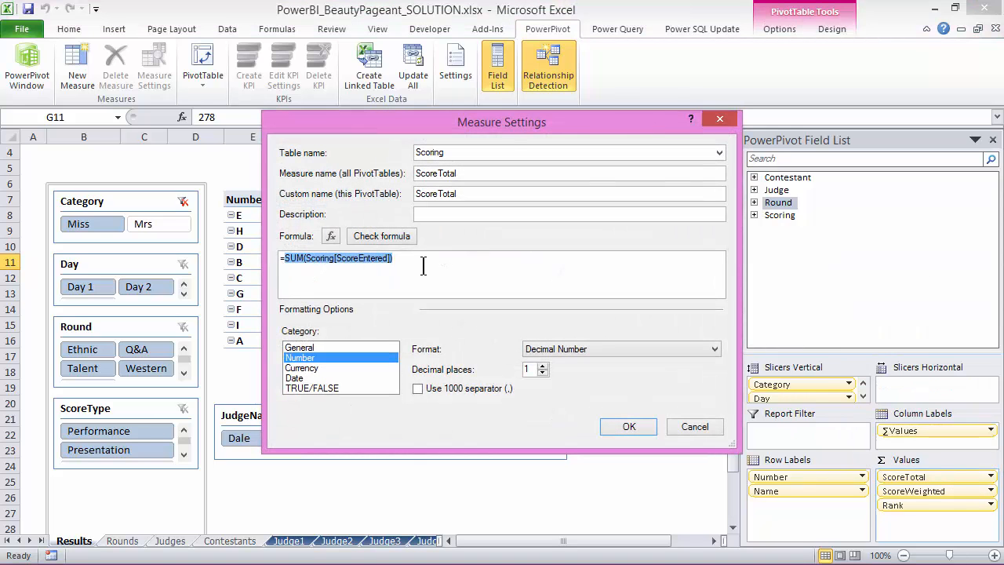
left_click(423, 267)
scroll(497, 285, "up", 5)
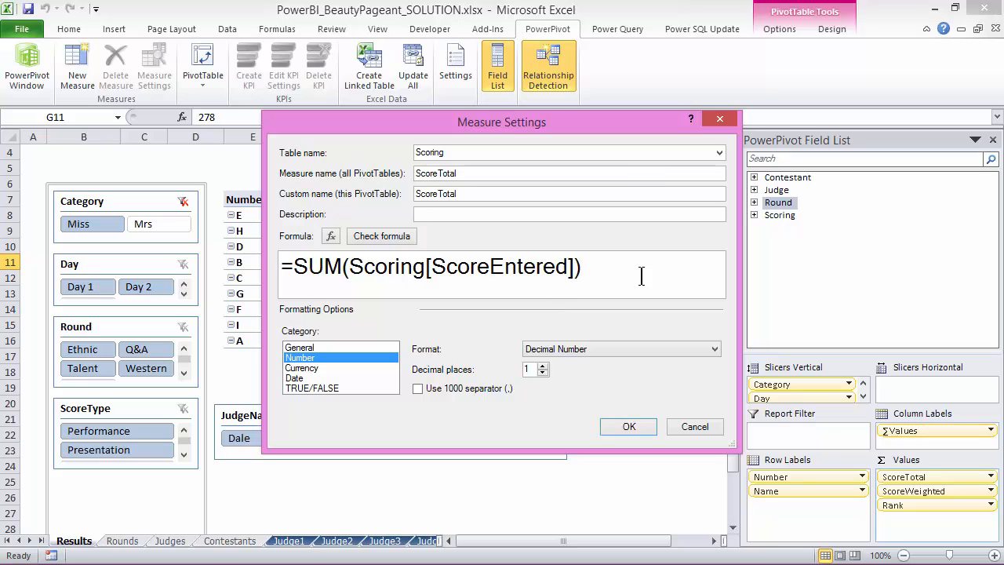
left_click_drag(569, 126, 795, 139)
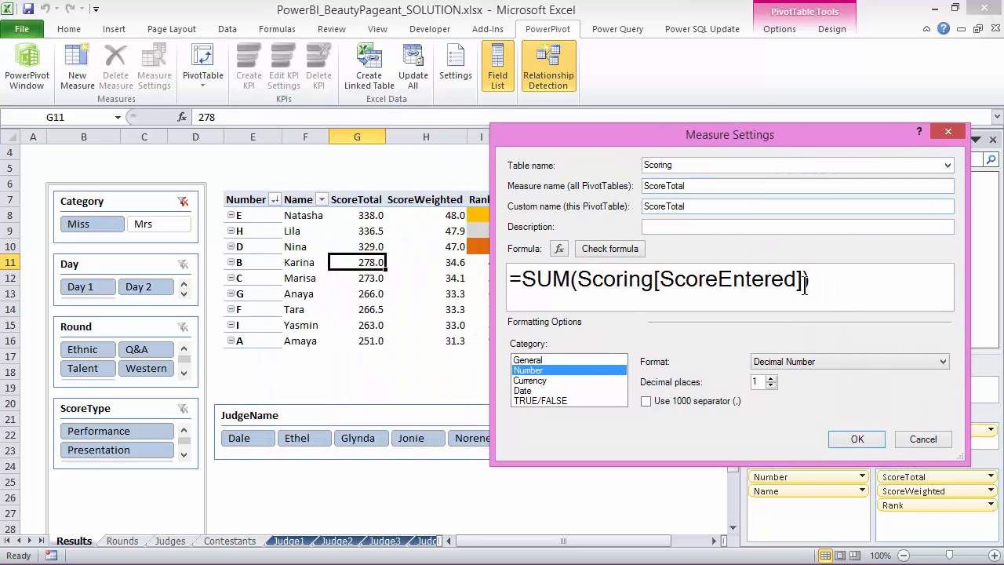
scroll(831, 279, "up", 2)
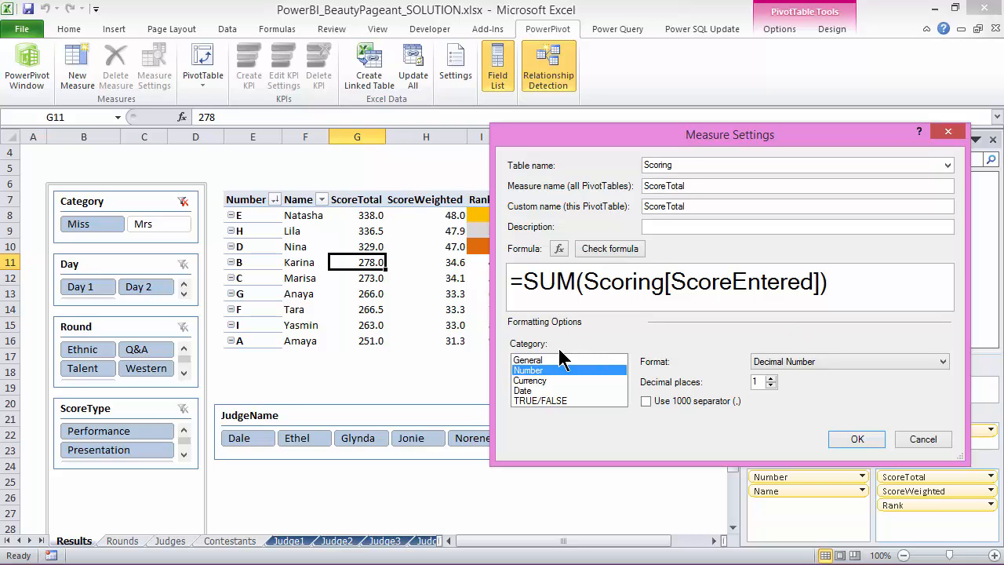
left_click(916, 436)
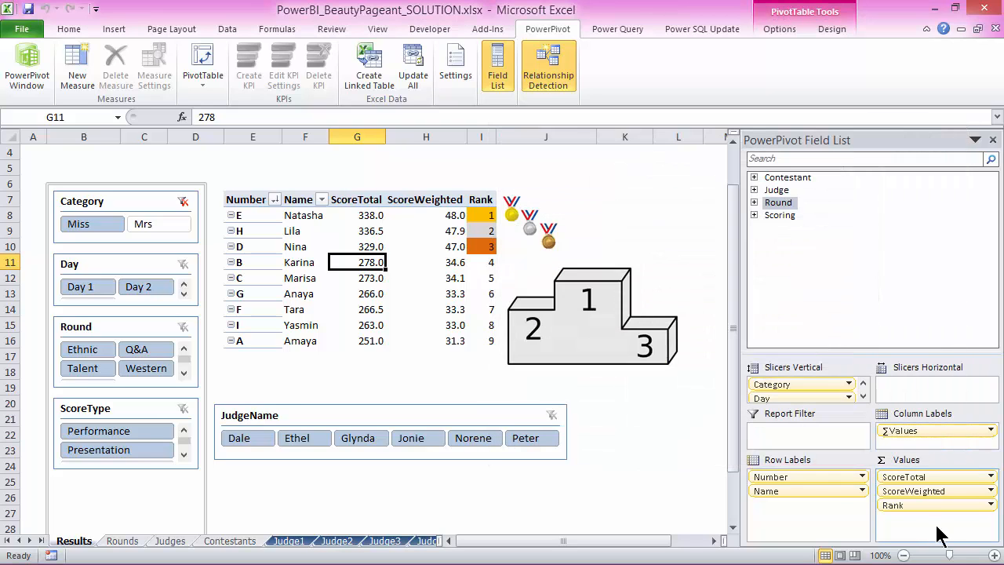
Open the Round table's RoundWeightage measure, examine its enlarged formula, and close the settings without changes
left_click(990, 491)
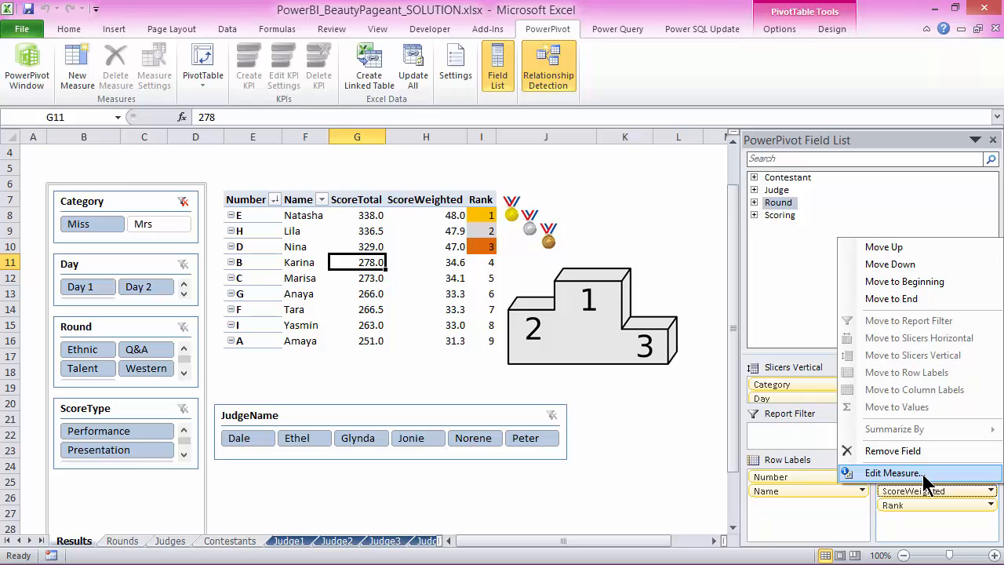
left_click(752, 203)
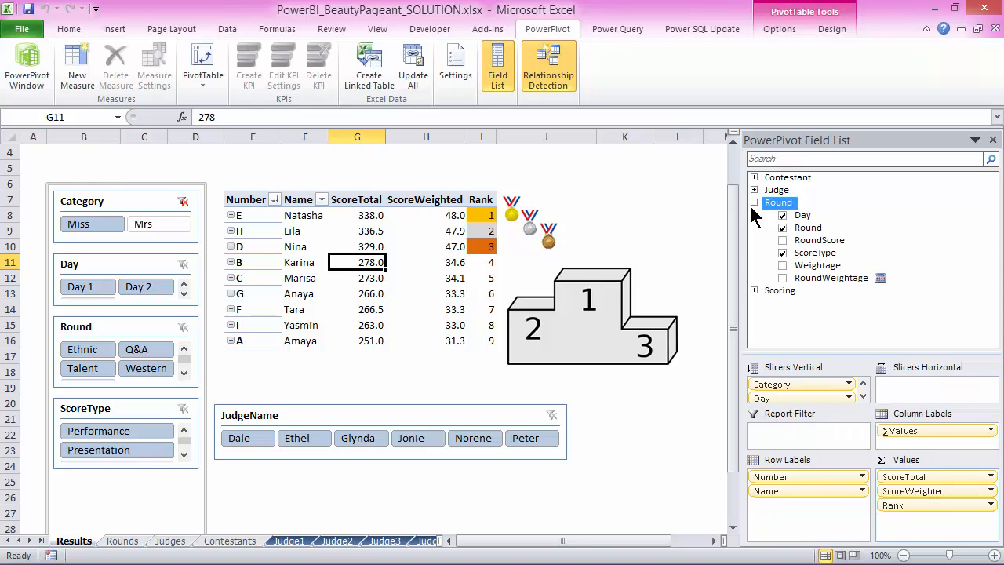
right_click(858, 279)
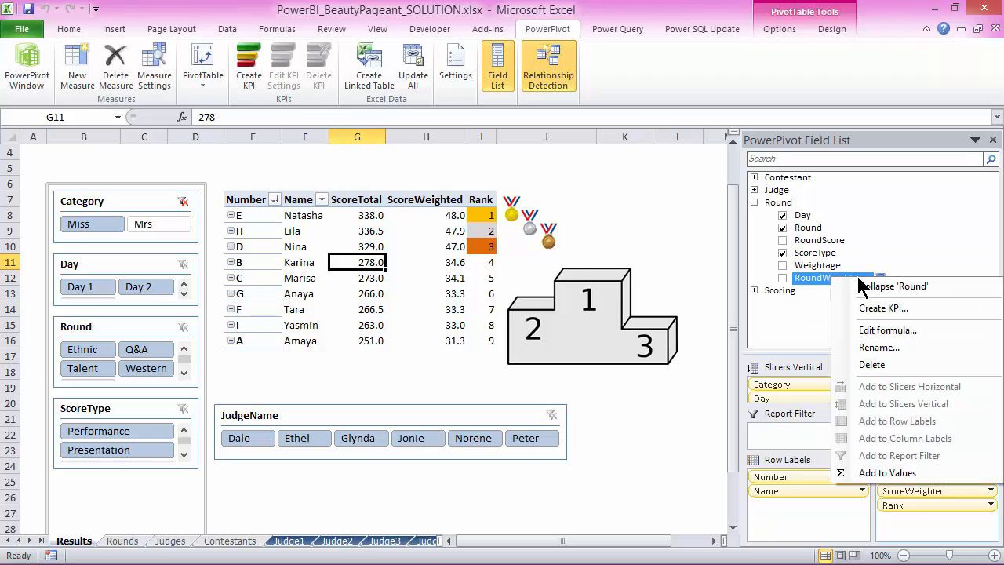
left_click(882, 331)
left_click_drag(556, 122, 775, 97)
left_click(819, 234)
scroll(819, 235, "up", 3, "ctrl")
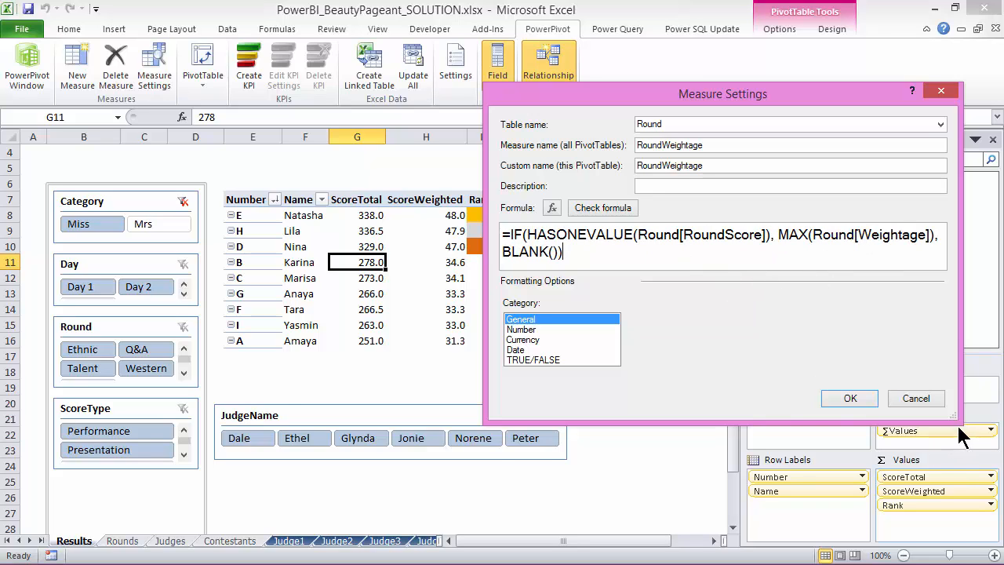
left_click_drag(959, 424, 998, 558)
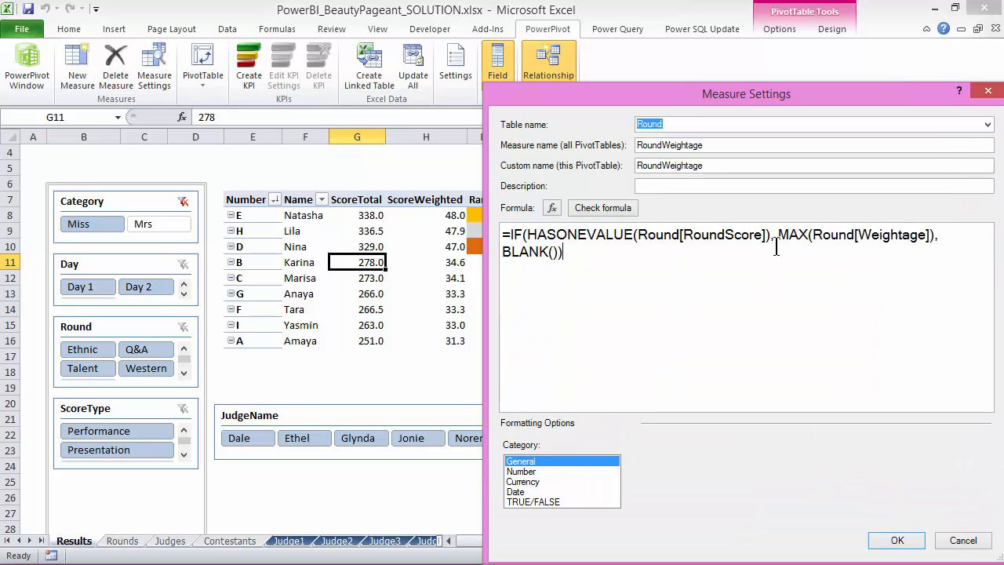
left_click(963, 540)
Review the Ethnic Presentation and Ethnic Performance round scores and the Weightage column on the Rounds sheet
left_click(126, 541)
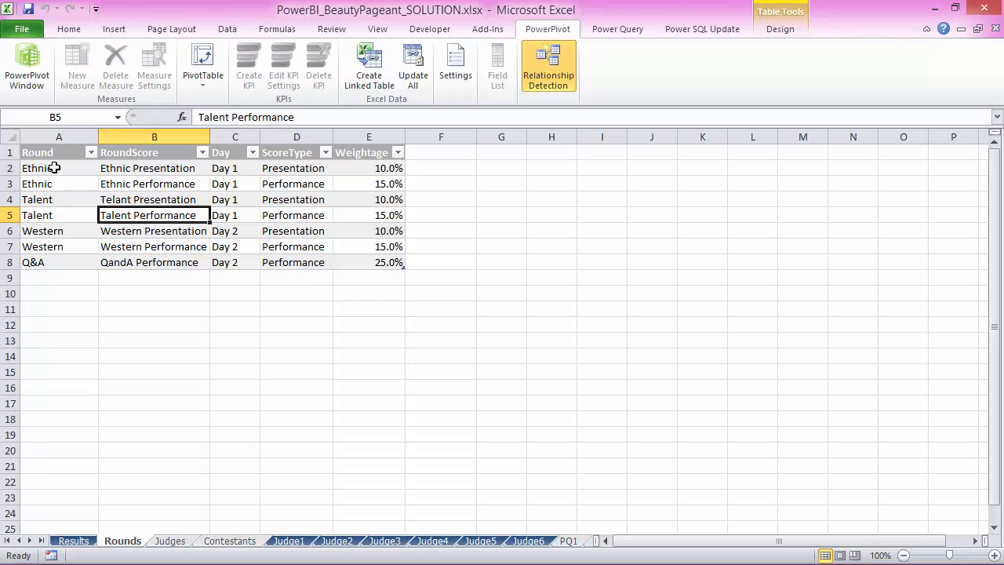
left_click(147, 169)
left_click(148, 185)
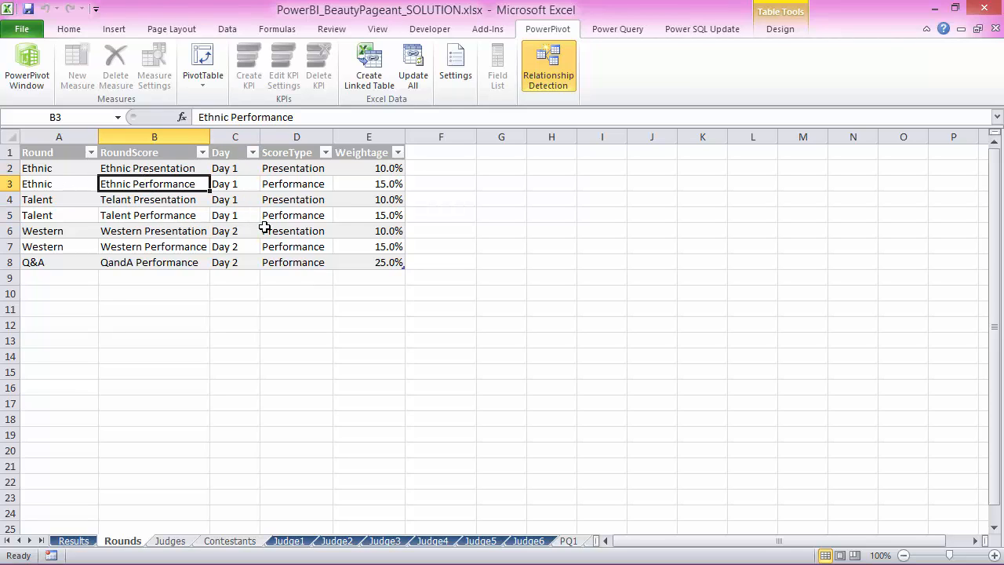
left_click(359, 171)
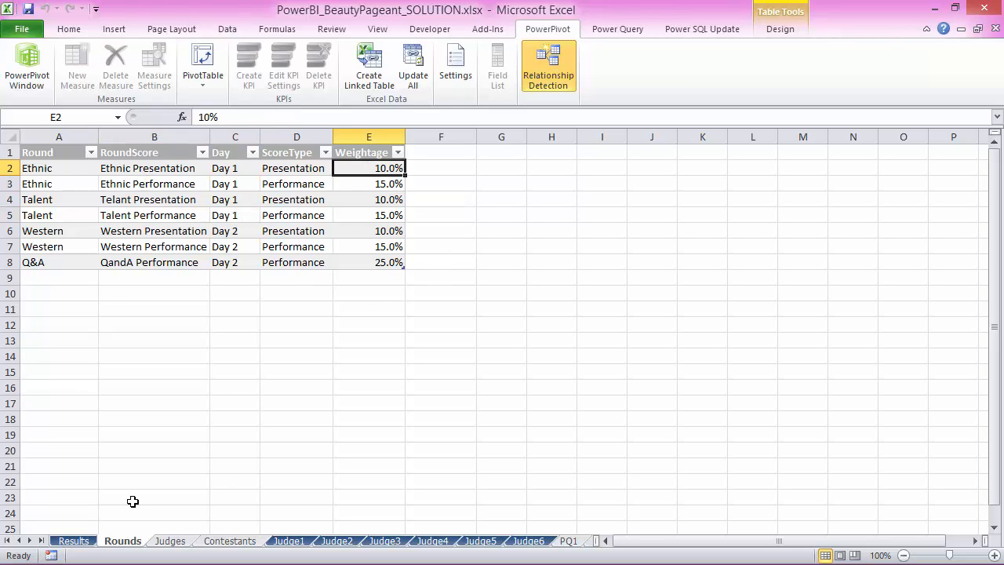
Return to the Results sheet and open the ScoreWeighted measure's settings, with the window and formula text enlarged
left_click(78, 541)
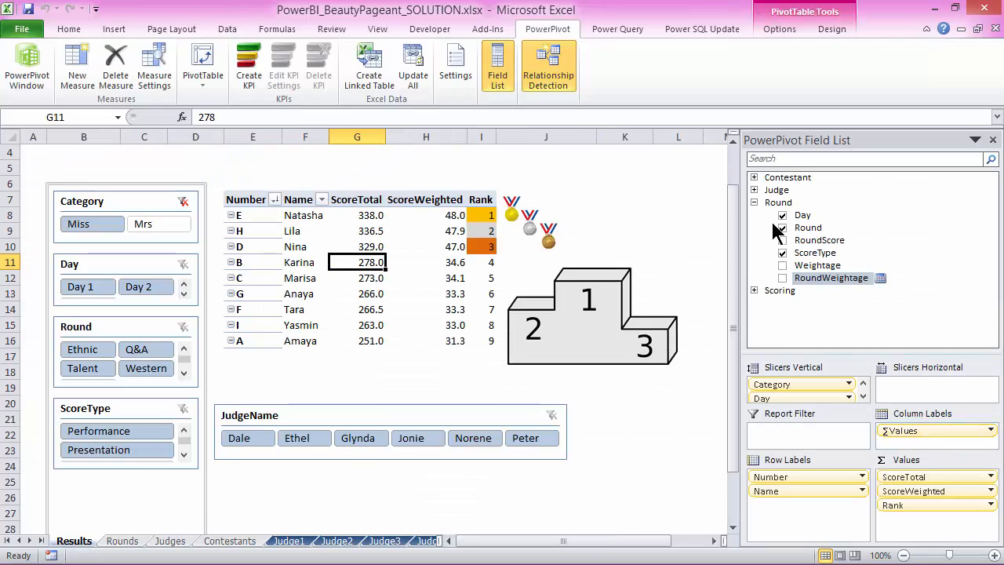
left_click(755, 202)
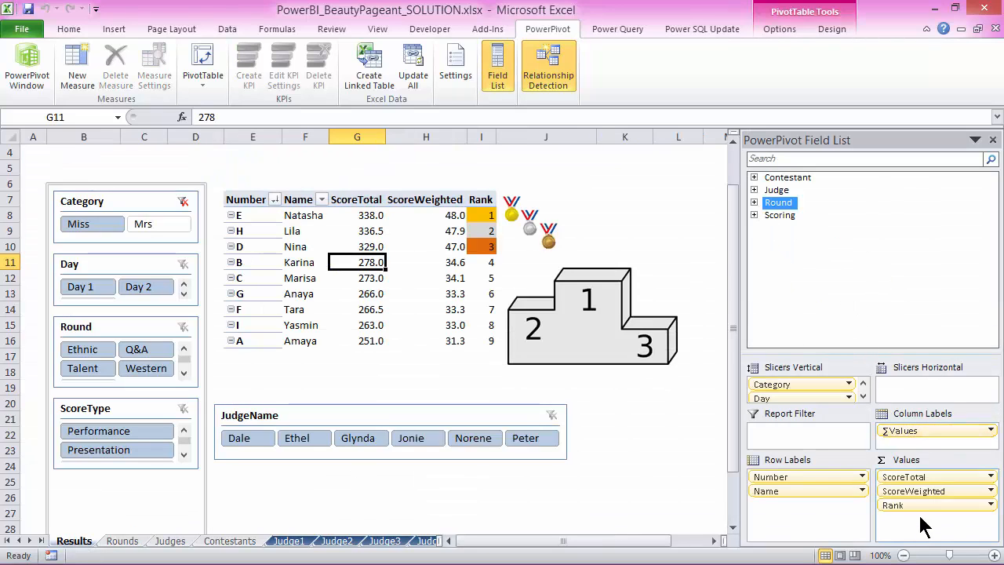
left_click(980, 491)
left_click(946, 475)
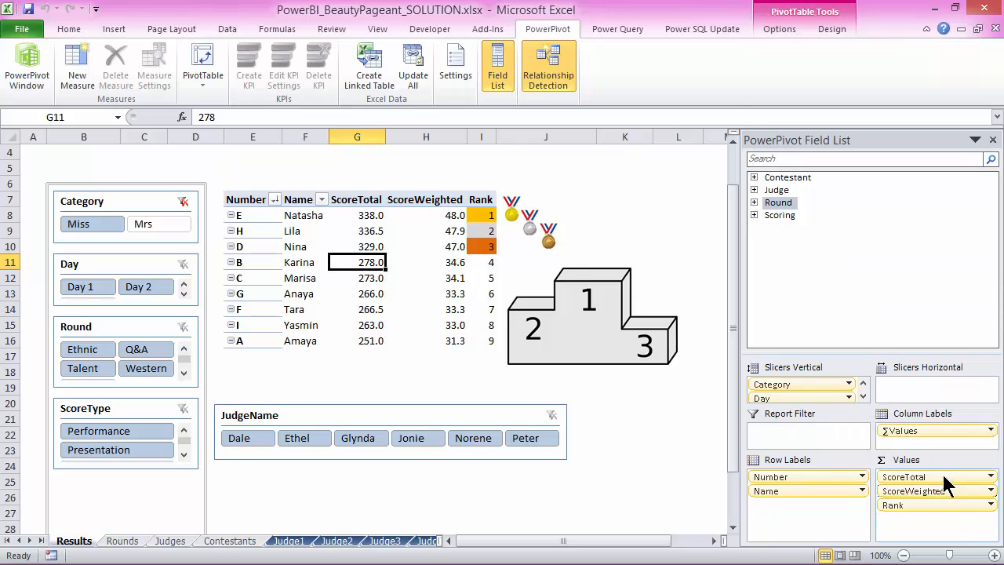
left_click_drag(541, 129, 571, 53)
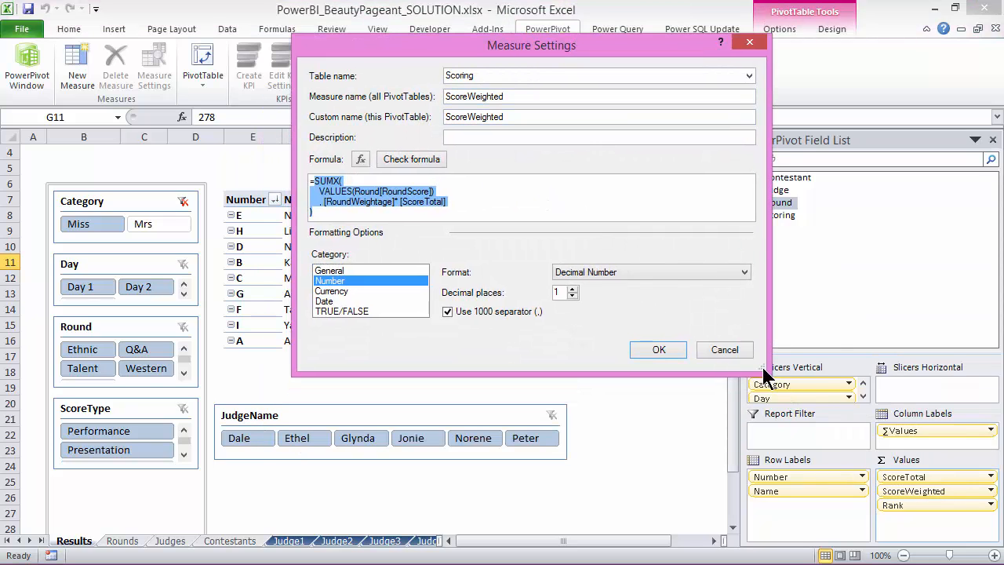
left_click_drag(762, 369, 913, 543)
left_click(510, 298)
scroll(506, 300, "up", 3, "ctrl")
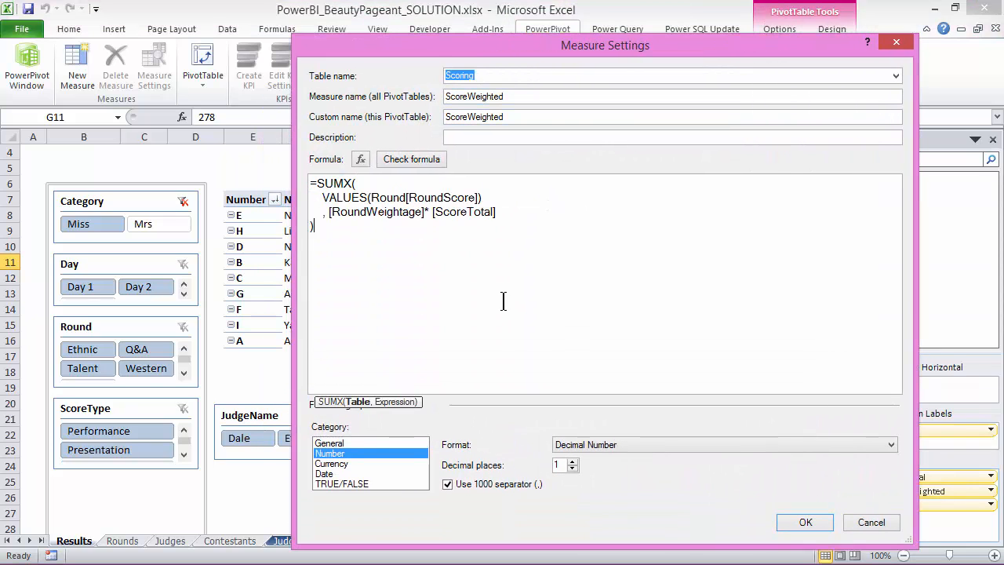
scroll(527, 304, "up", 1, "ctrl")
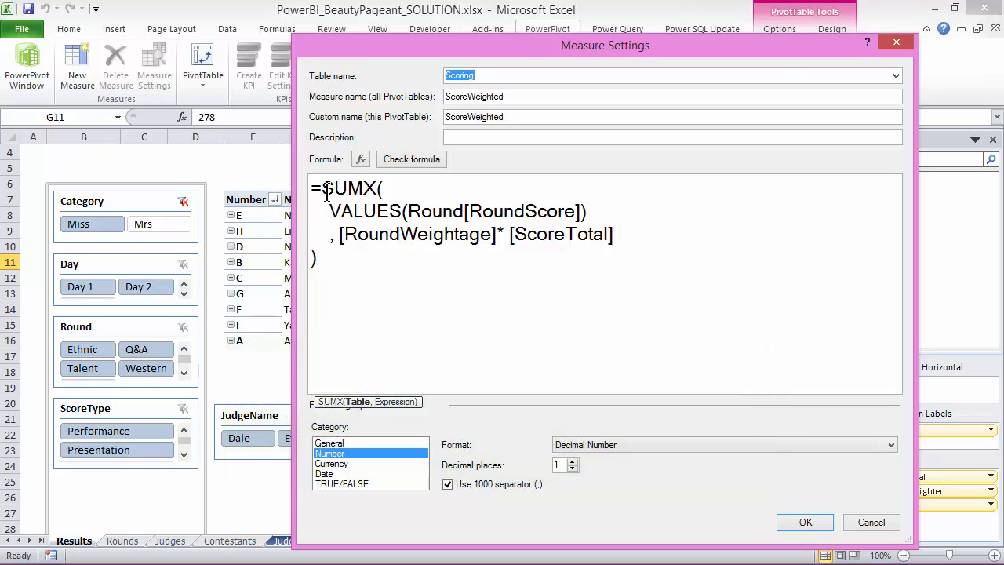
Examine SUMX, VALUES(Round[RoundScore]), [RoundWeightage] and [ScoreTotal] in the ScoreWeighted formula, and close the settings without changes
left_click_drag(322, 188, 376, 189)
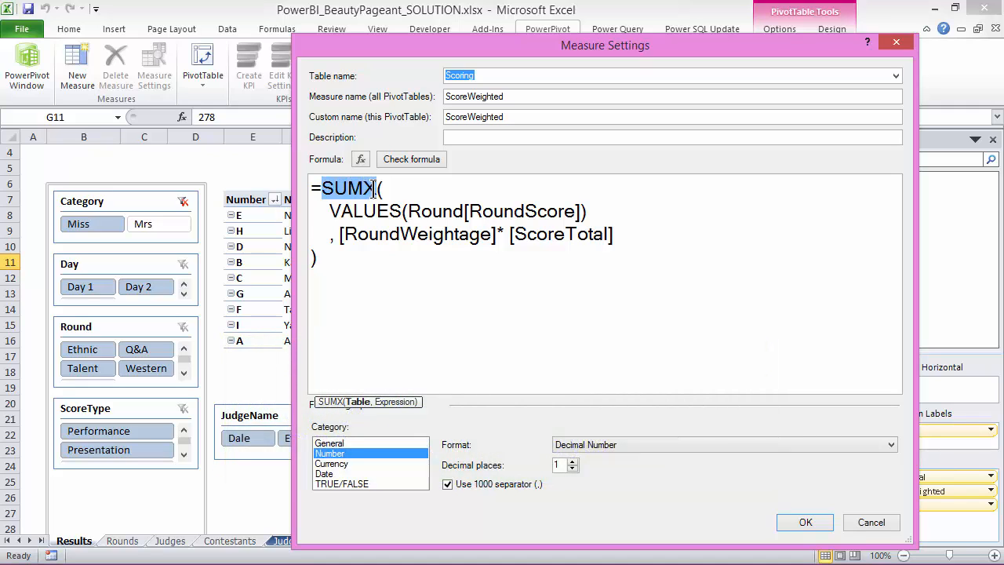
left_click_drag(330, 211, 599, 213)
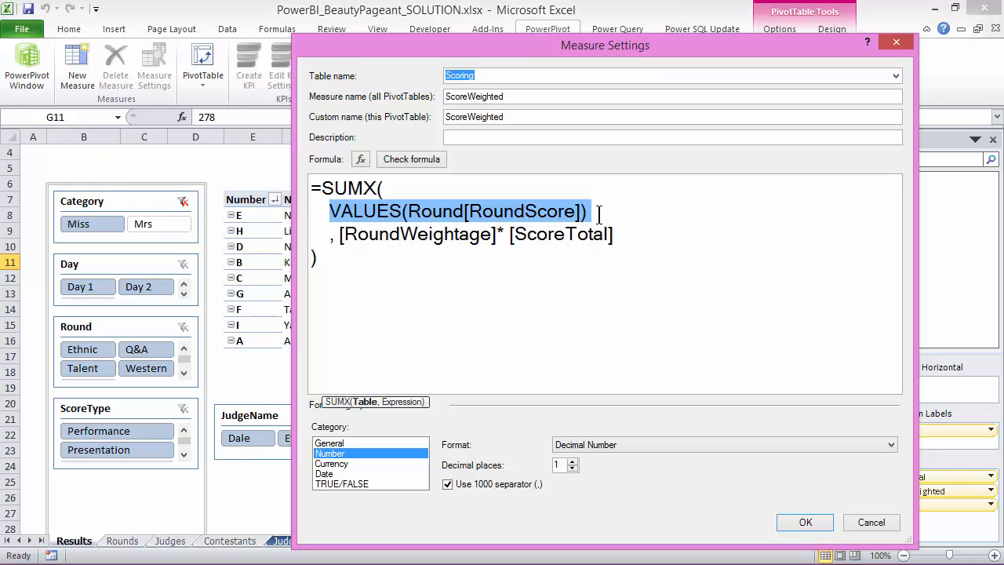
left_click(340, 235)
left_click(494, 239, "shift")
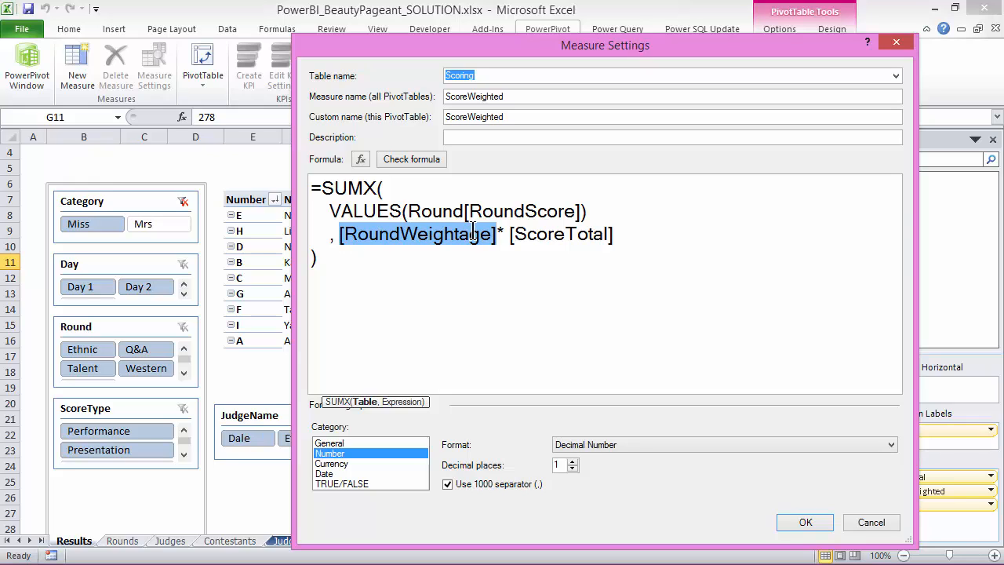
left_click_drag(506, 233, 620, 236)
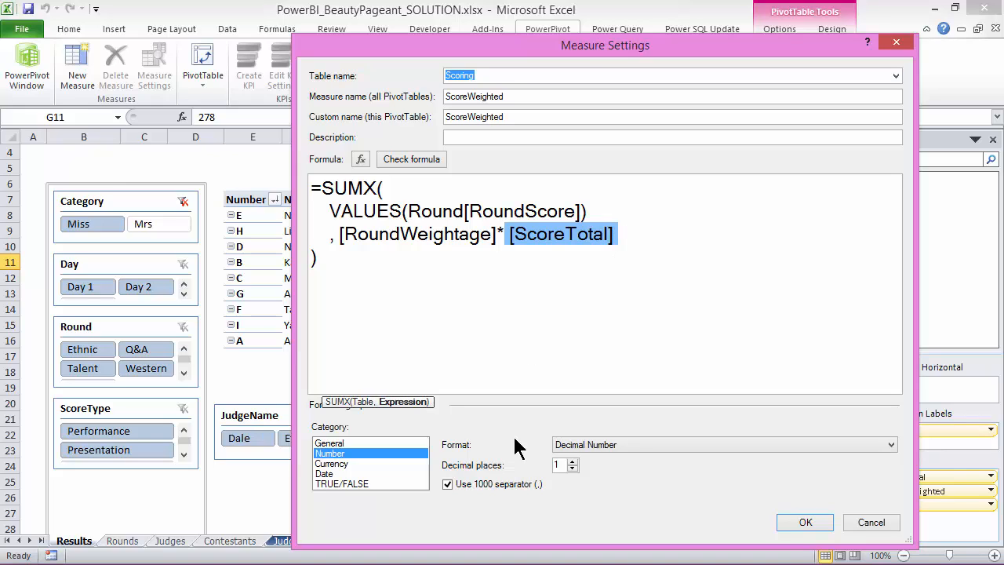
left_click(856, 522)
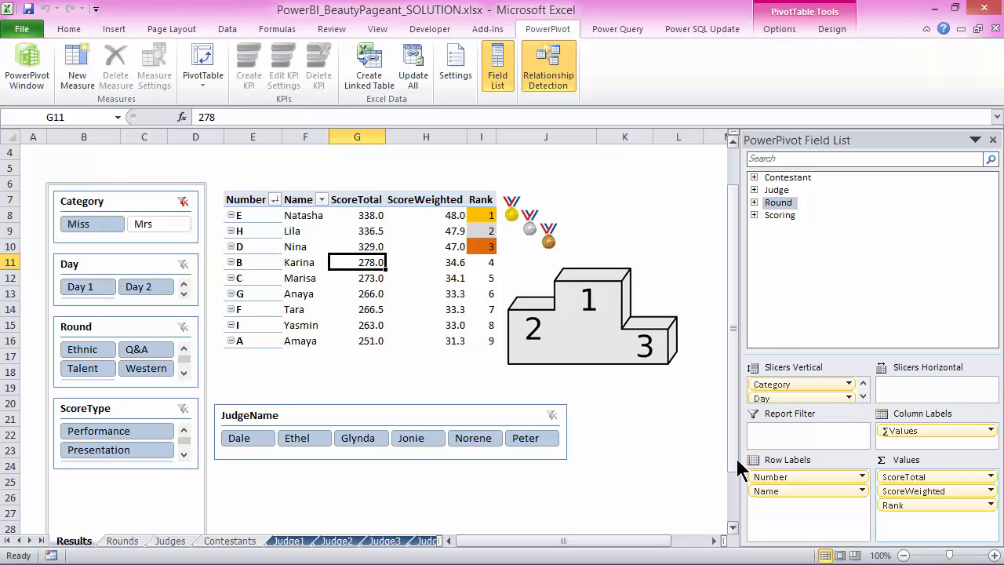
Open the Rank measure's settings and examine the IF and ISBLANK([ScoreWeighted]) test at the start of its formula
left_click(483, 219)
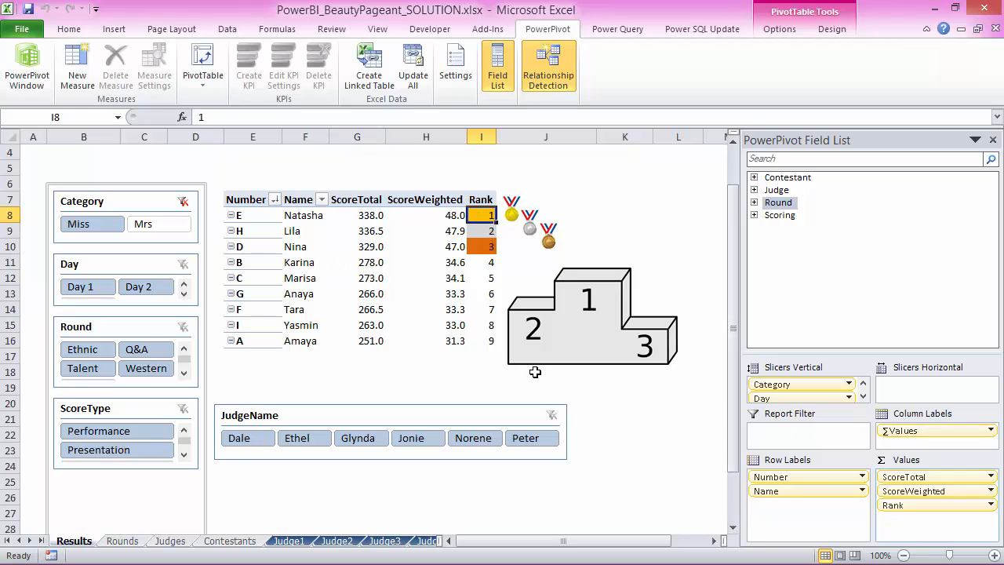
left_click(941, 505)
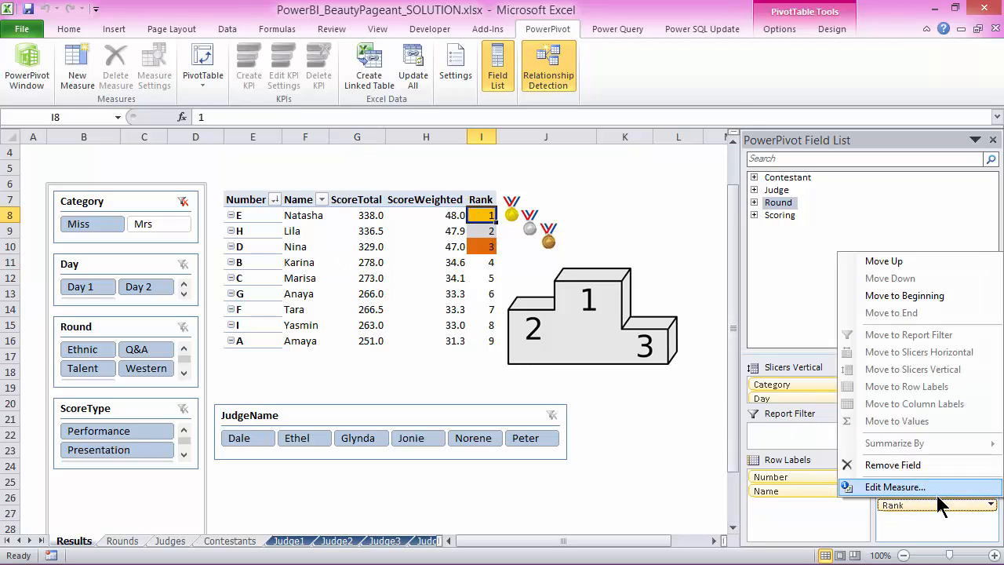
left_click(940, 497)
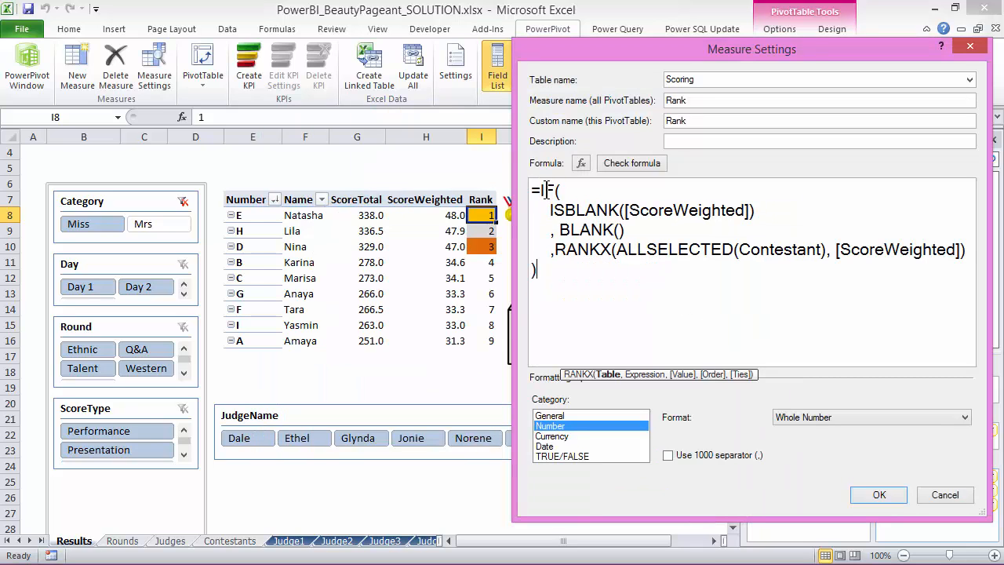
left_click_drag(540, 189, 762, 211)
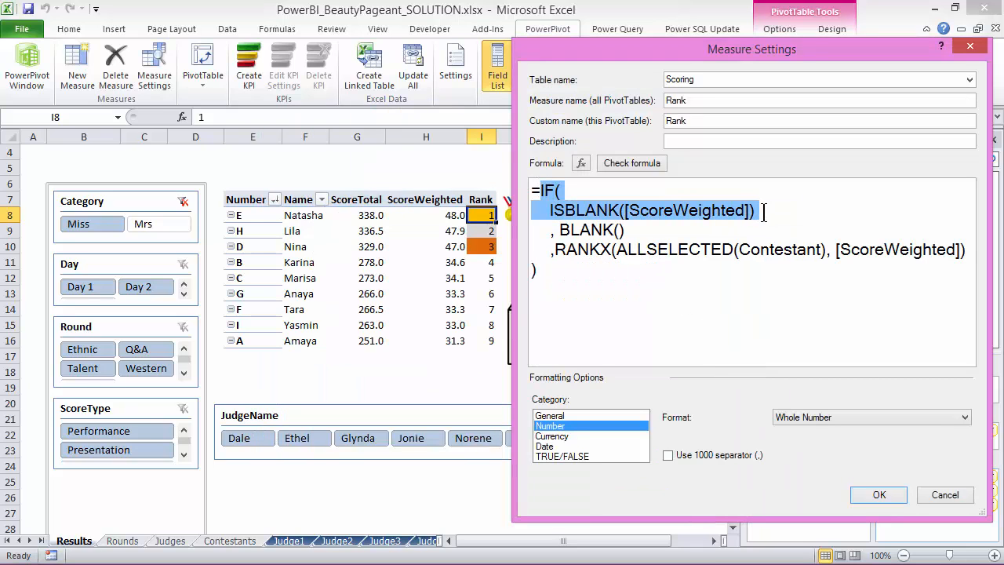
left_click(764, 211)
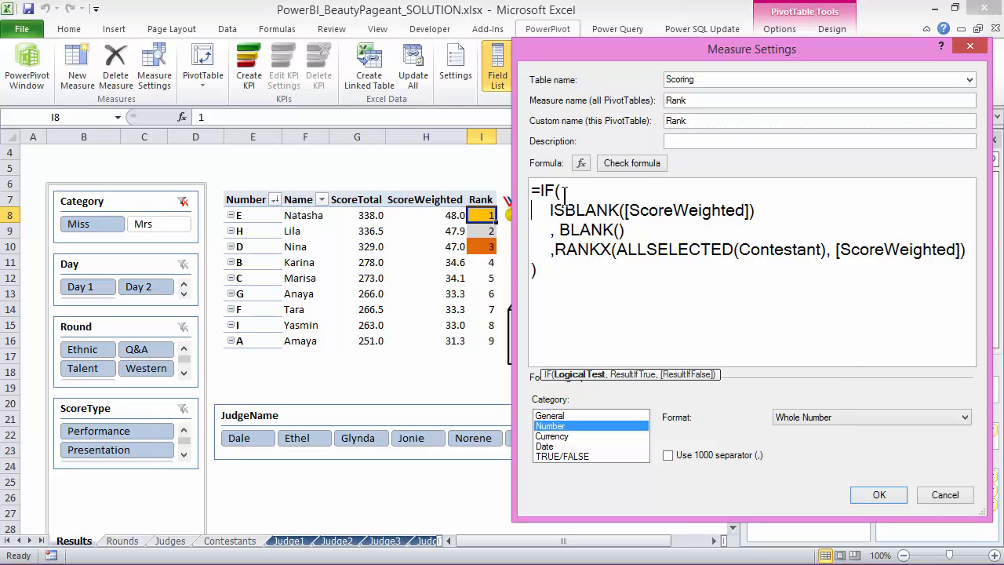
Examine the RANKX expression in the Rank formula with its ALLSELECTED(Contestant) and [ScoreWeighted] arguments
left_click_drag(556, 249, 969, 249)
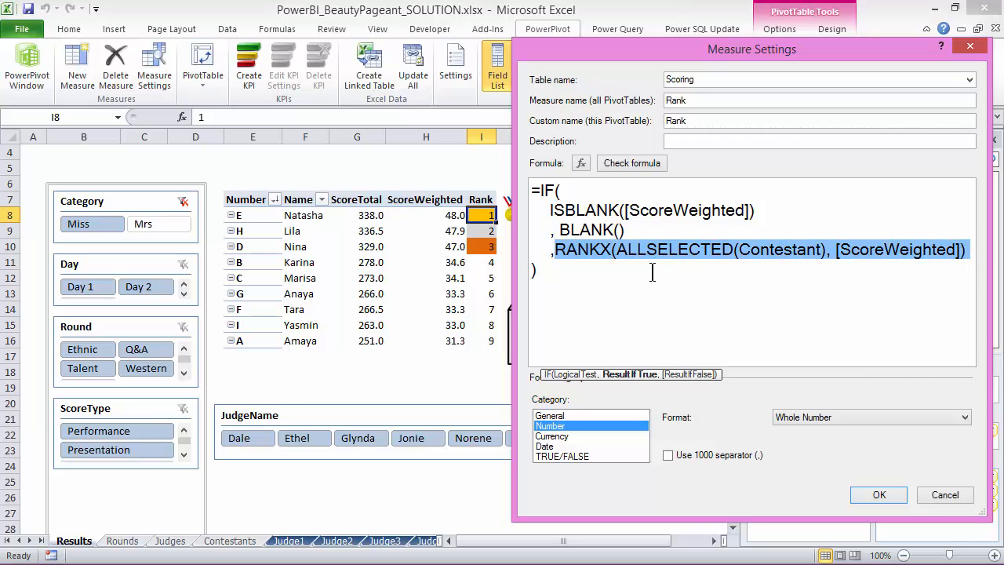
left_click(601, 257)
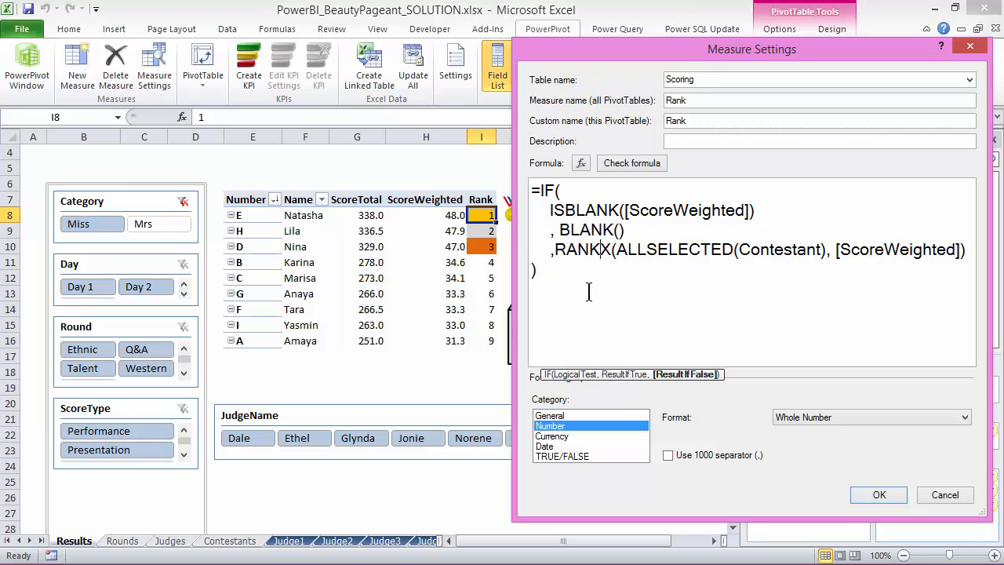
left_click(616, 250)
left_click(823, 249, "shift")
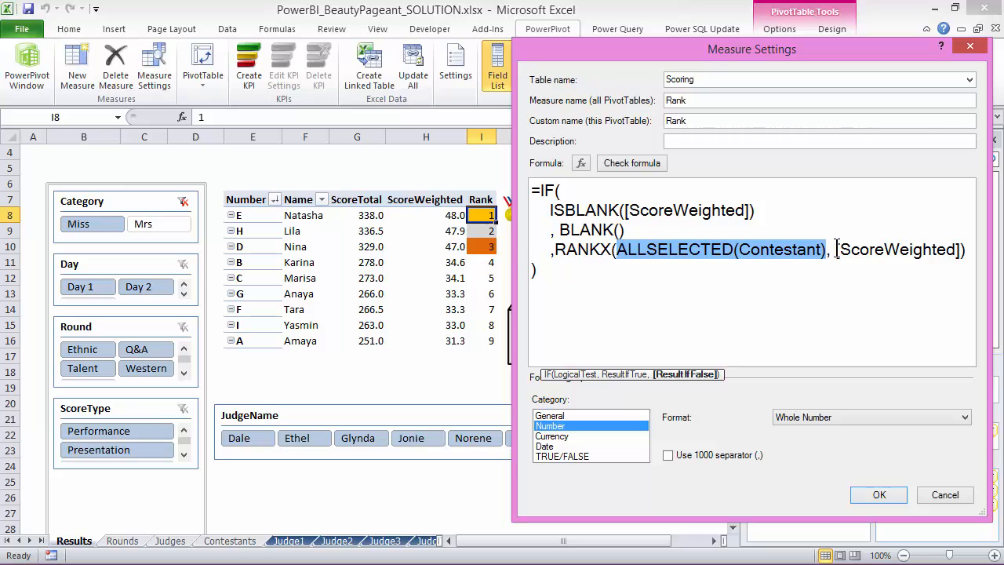
left_click_drag(835, 249, 962, 250)
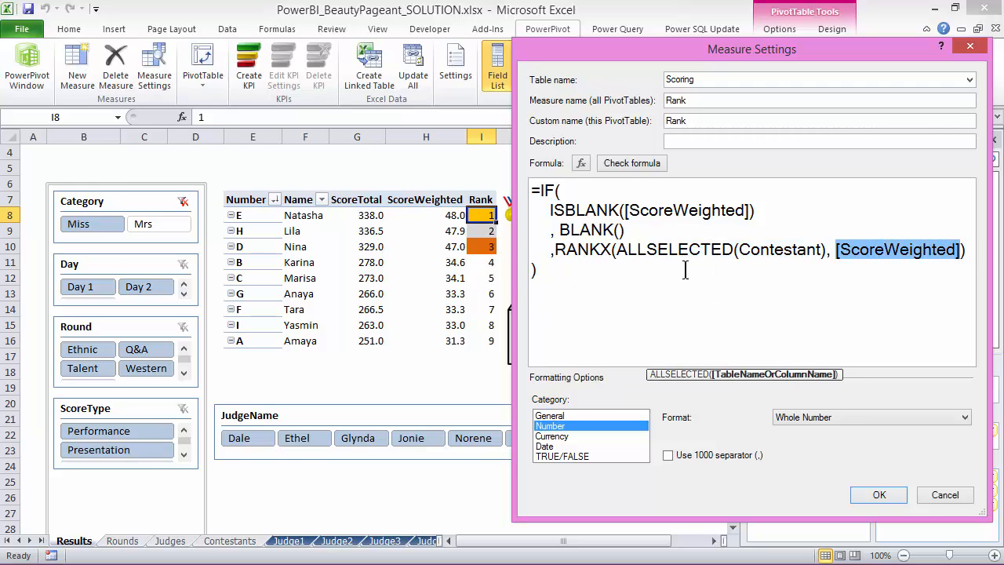
Relate ALLSELECTED in the Rank formula to the pivot table's Name column, and close the measure settings without changes
double_click(664, 249)
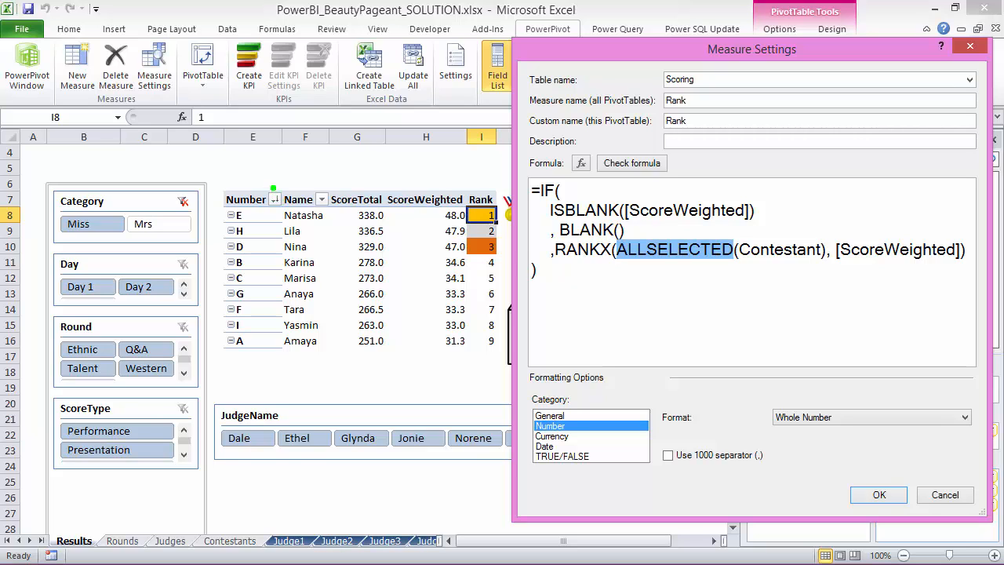
left_click_drag(272, 188, 336, 350)
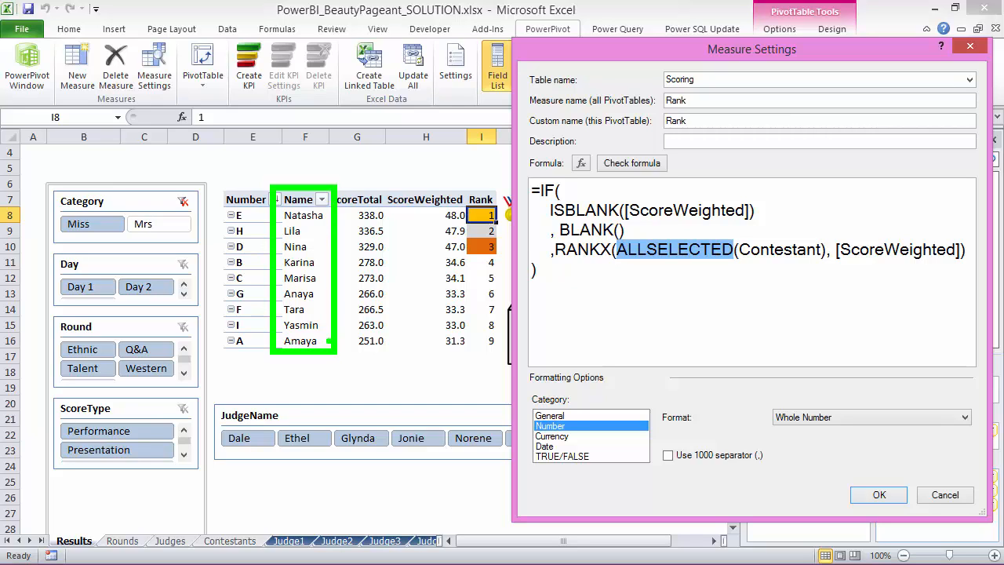
key("e")
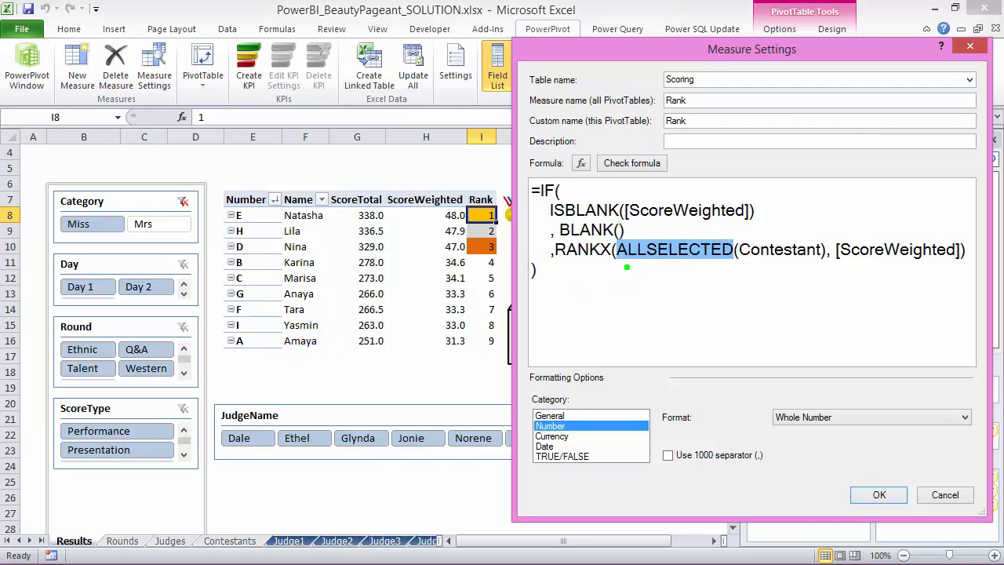
key("Escape")
left_click(944, 492)
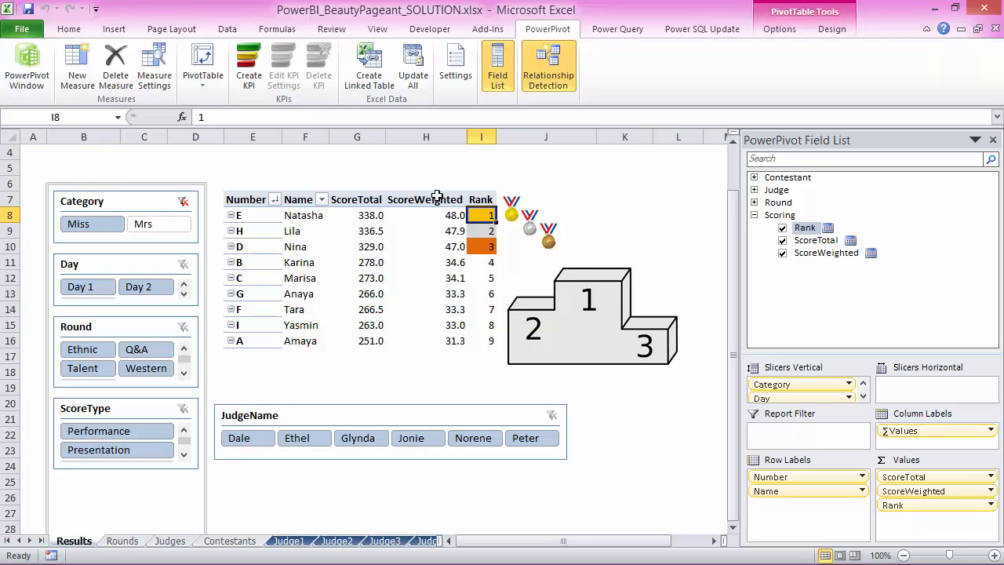
Review the PowerPivot diagram of the Contestant, Judge, Round and Scoring tables alongside the Results pivot table
left_click(30, 76)
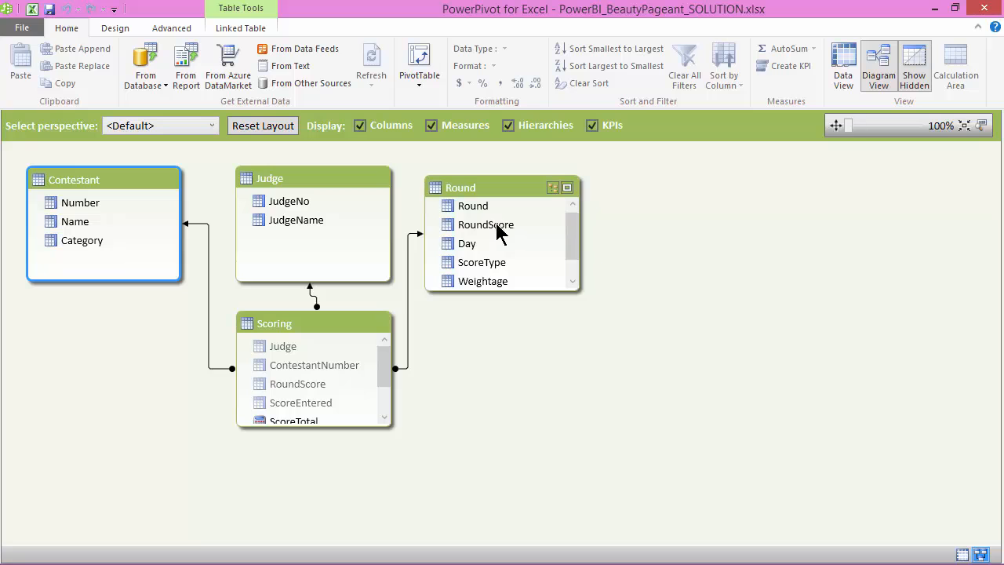
key("alt+Tab")
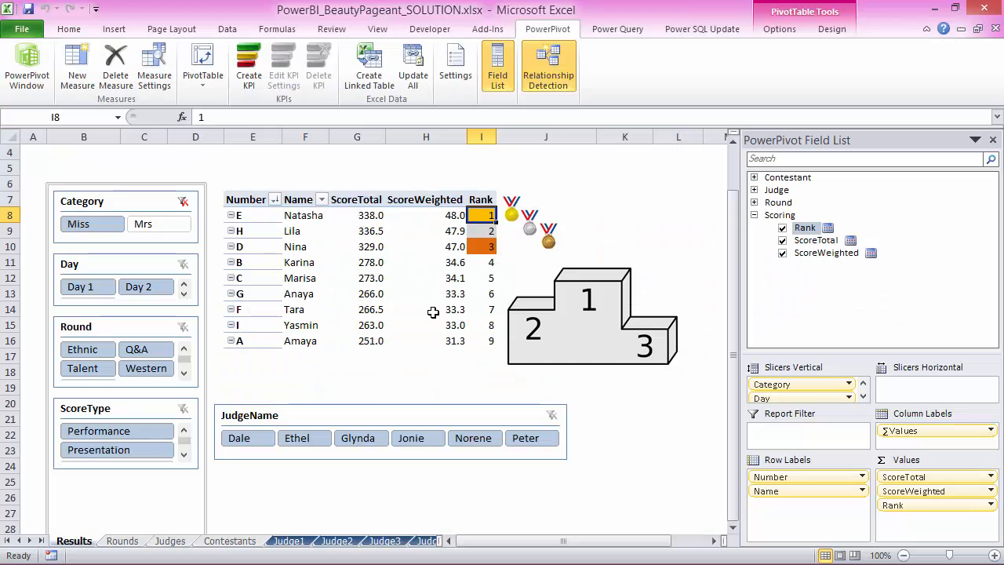
mouse_move(433, 313)
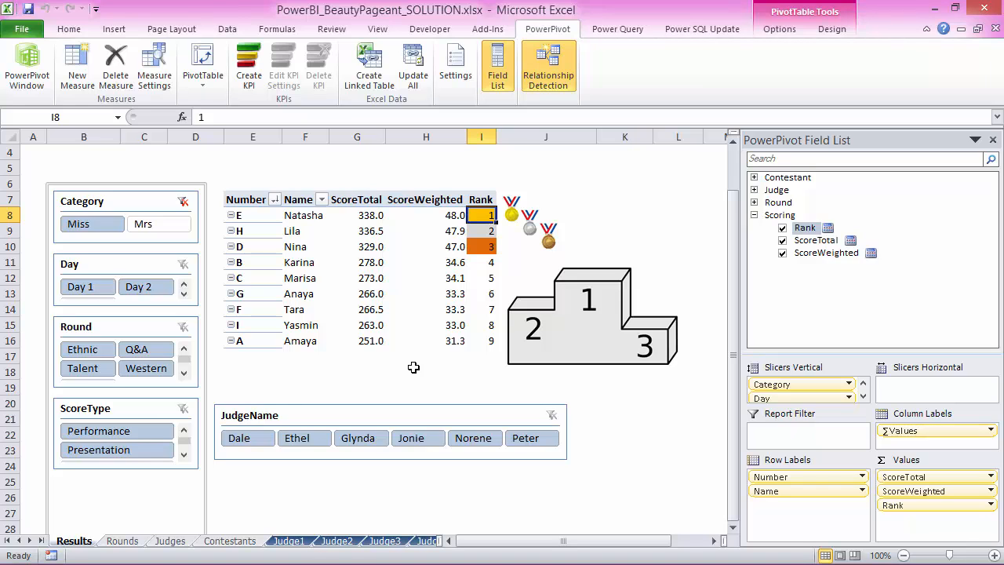
key("alt+Tab")
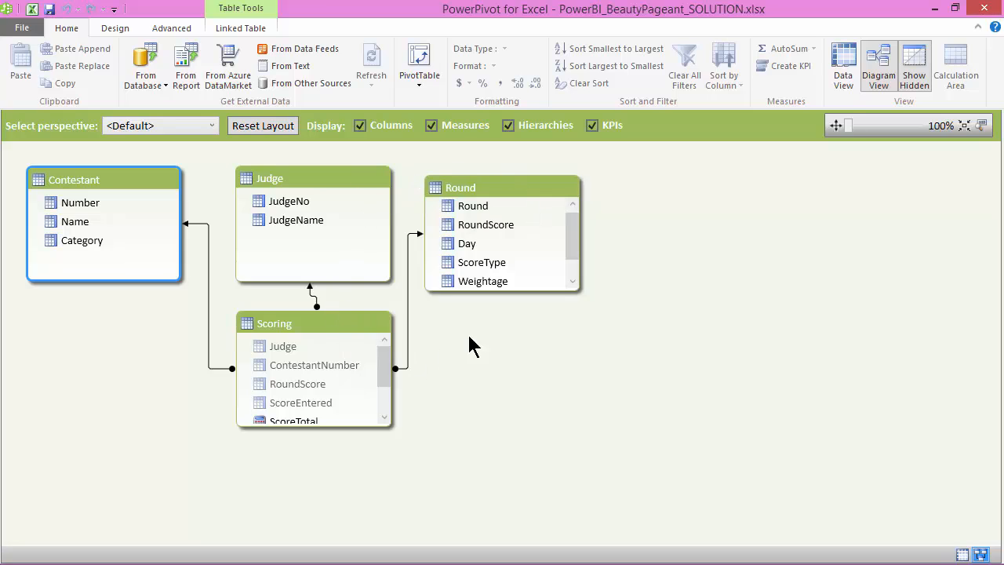
Switch to the browser and look over the opening of the "Power BI at Beauty Pageant: An Exercise for Beginners" blog post
scroll(383, 404, "down", 2)
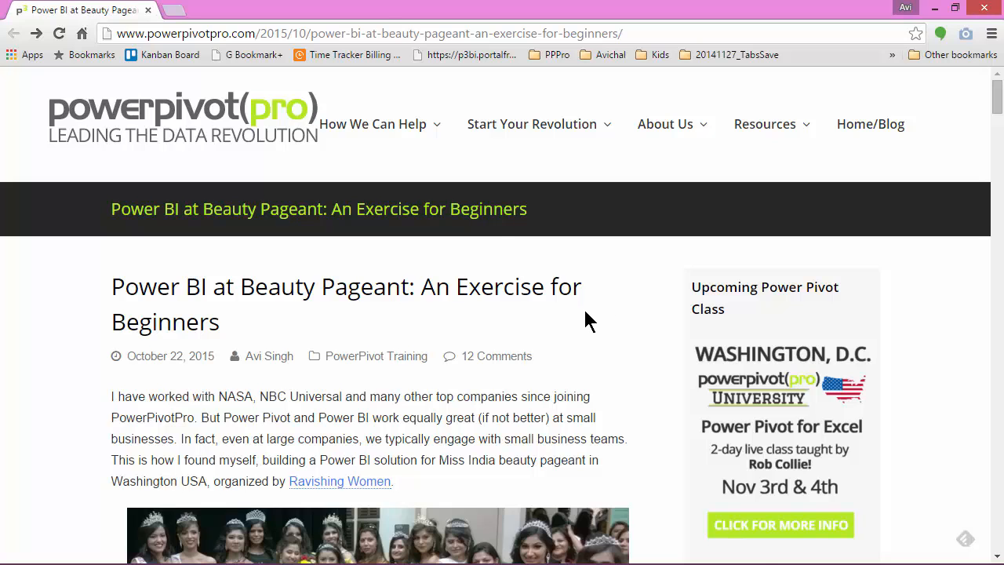
scroll(586, 306, "down", 2)
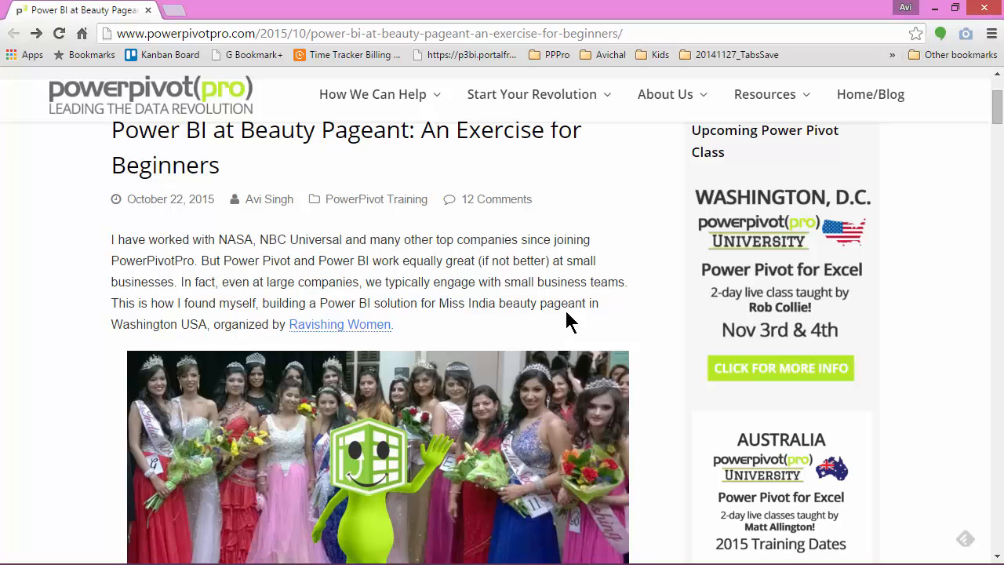
scroll(567, 319, "up", 2)
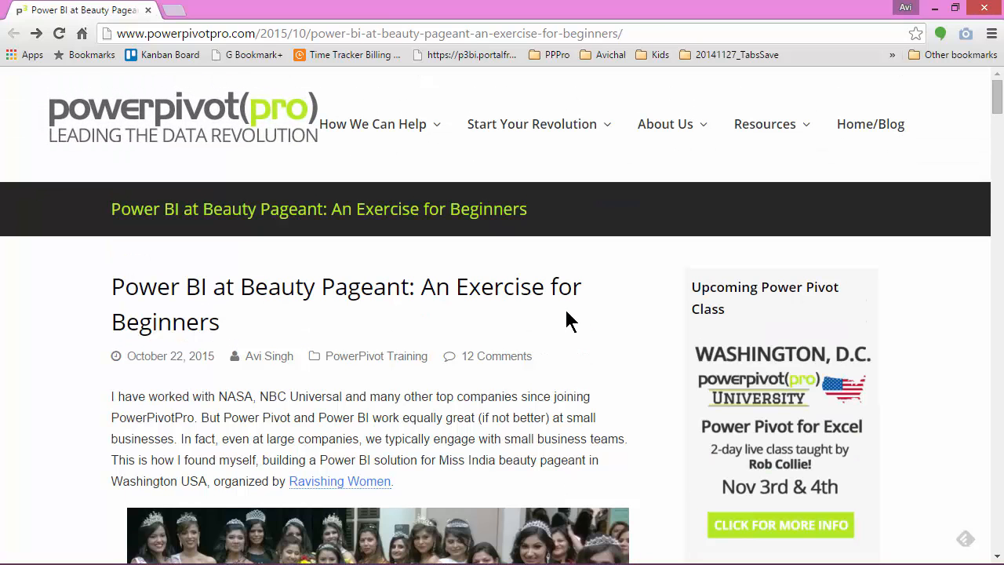